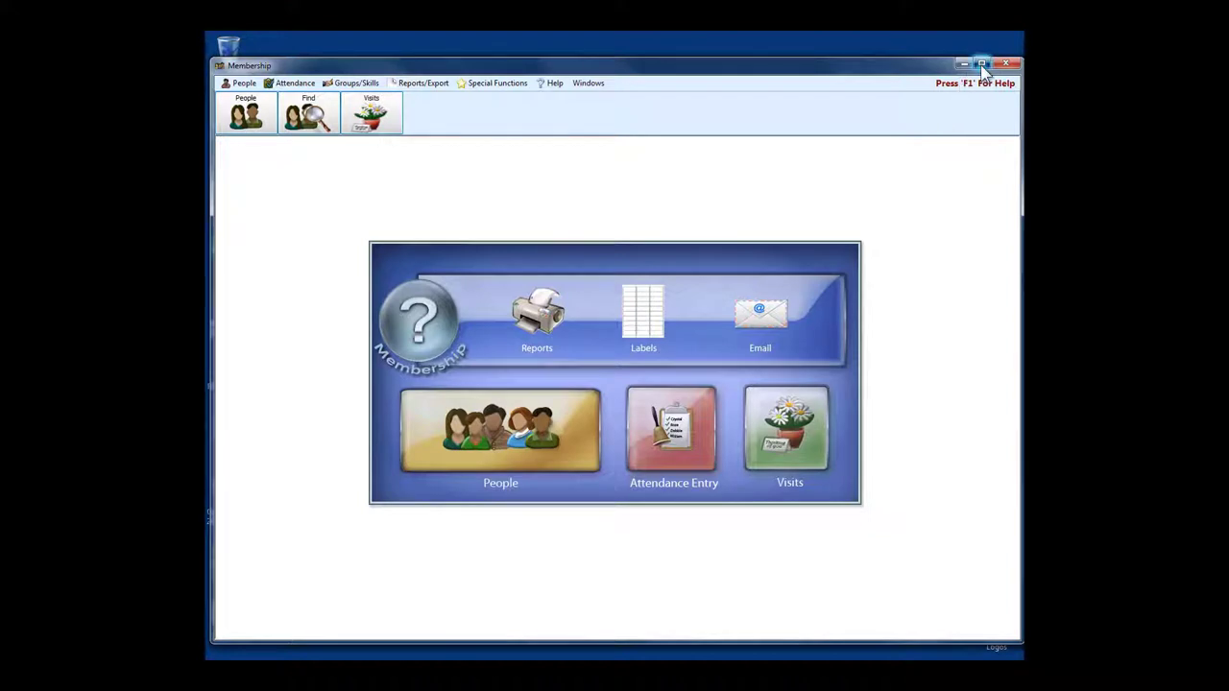
# - Maximize the Membership window so its People, Attendance Entry and Visits home screen fills the display
pyautogui.click(981, 64)
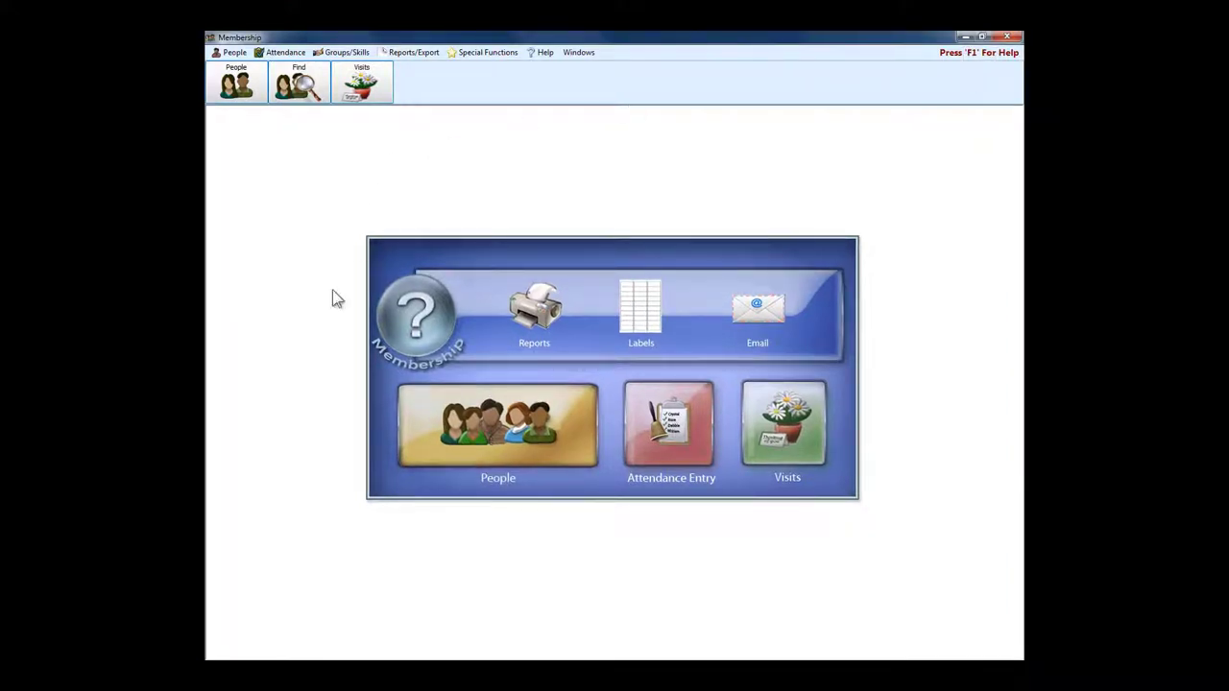
# - Open the People records and review a visitor family's Family Info, Comments and Photo tabs
pyautogui.click(518, 465)
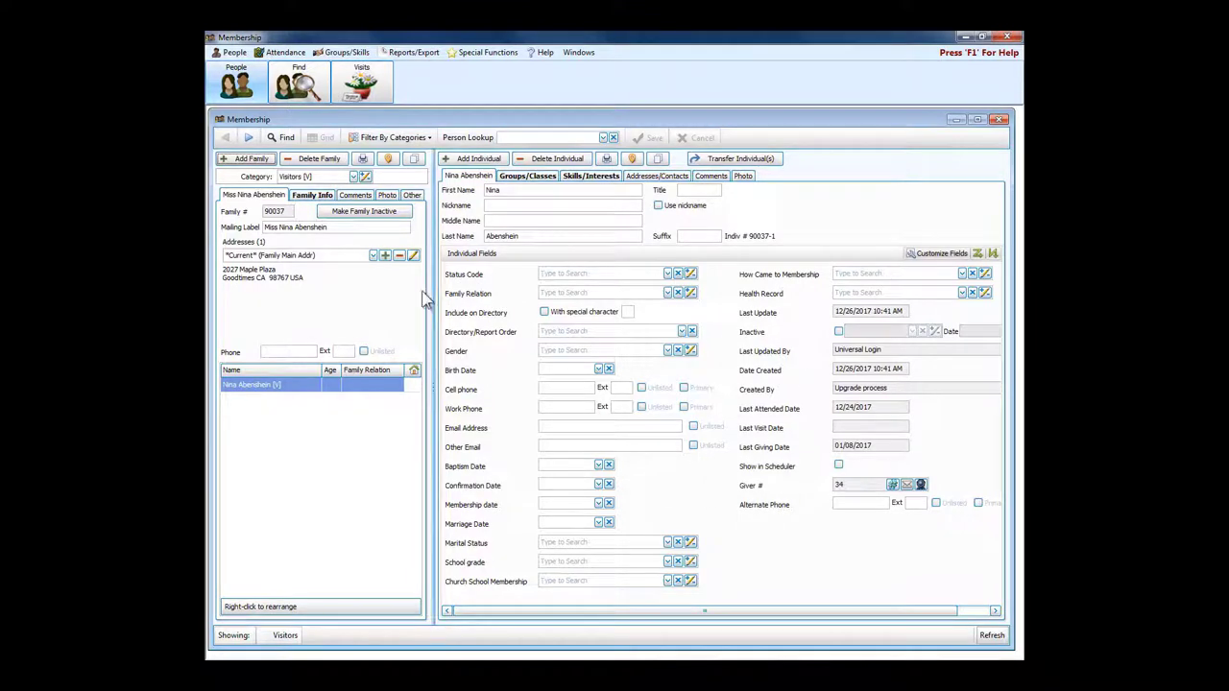
pyautogui.click(302, 197)
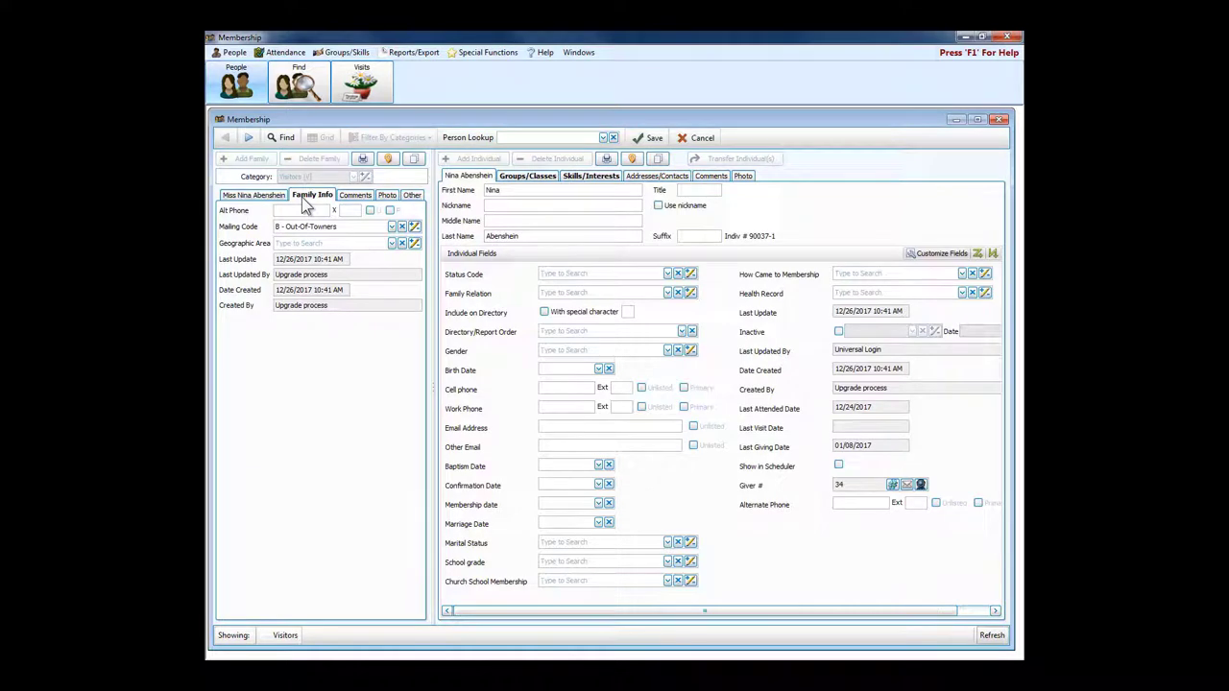
pyautogui.click(355, 197)
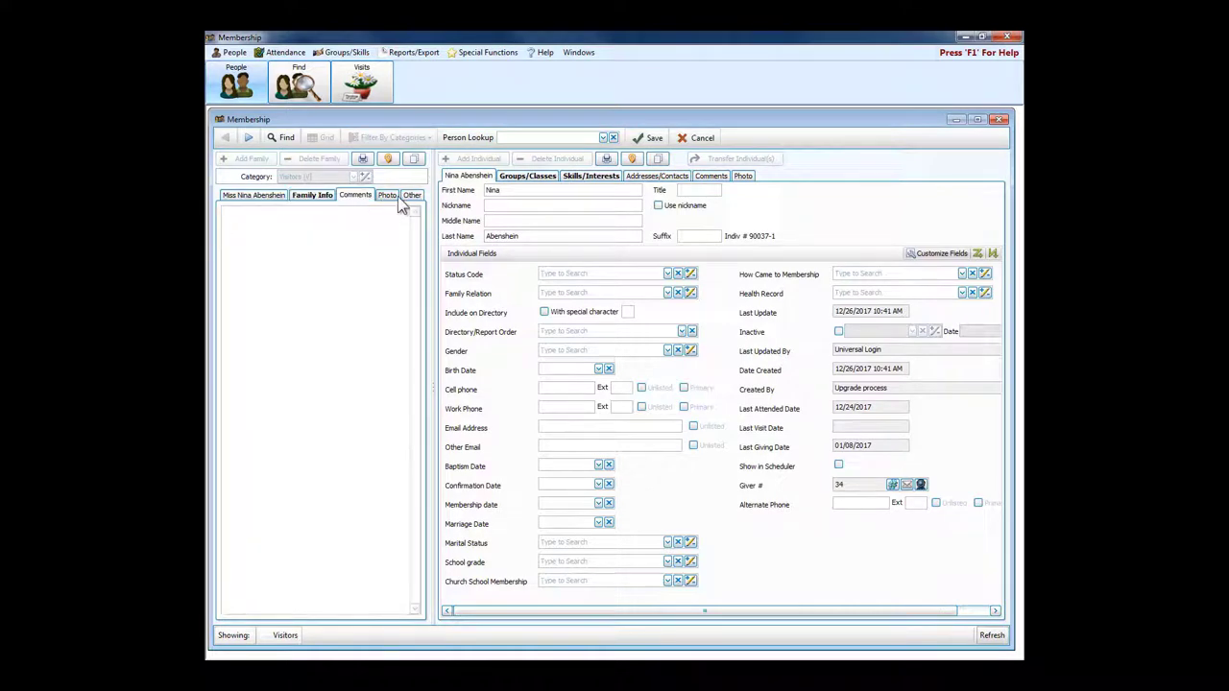
pyautogui.click(394, 197)
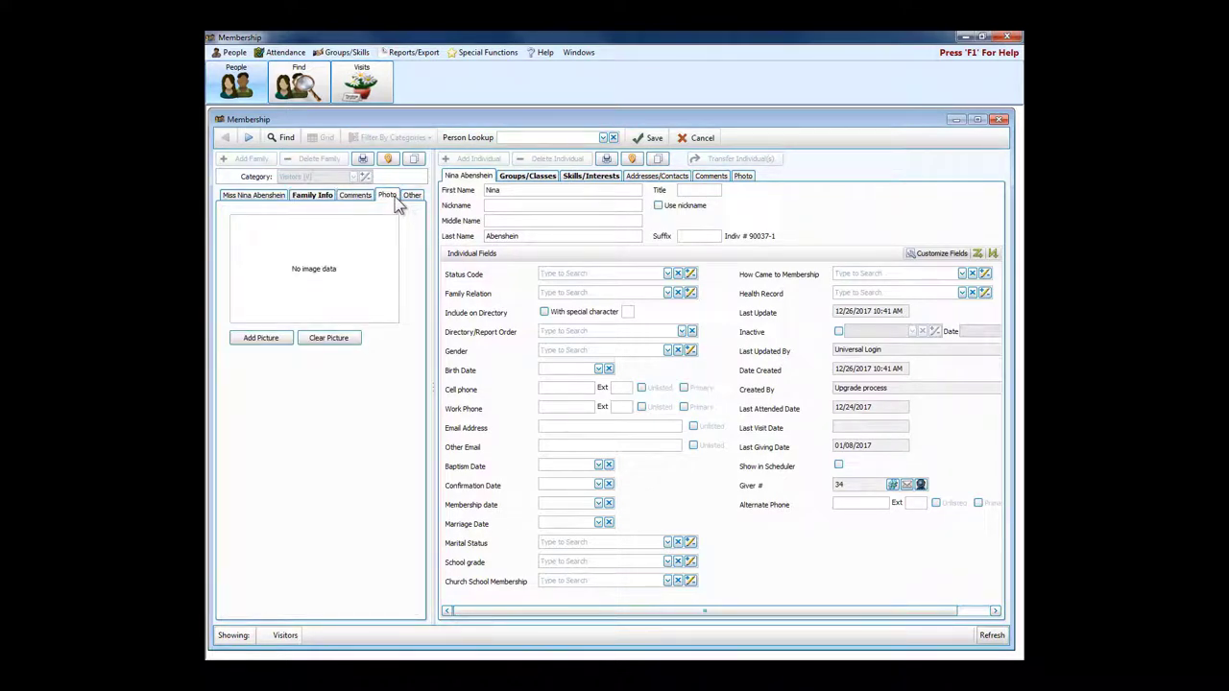
pyautogui.click(259, 198)
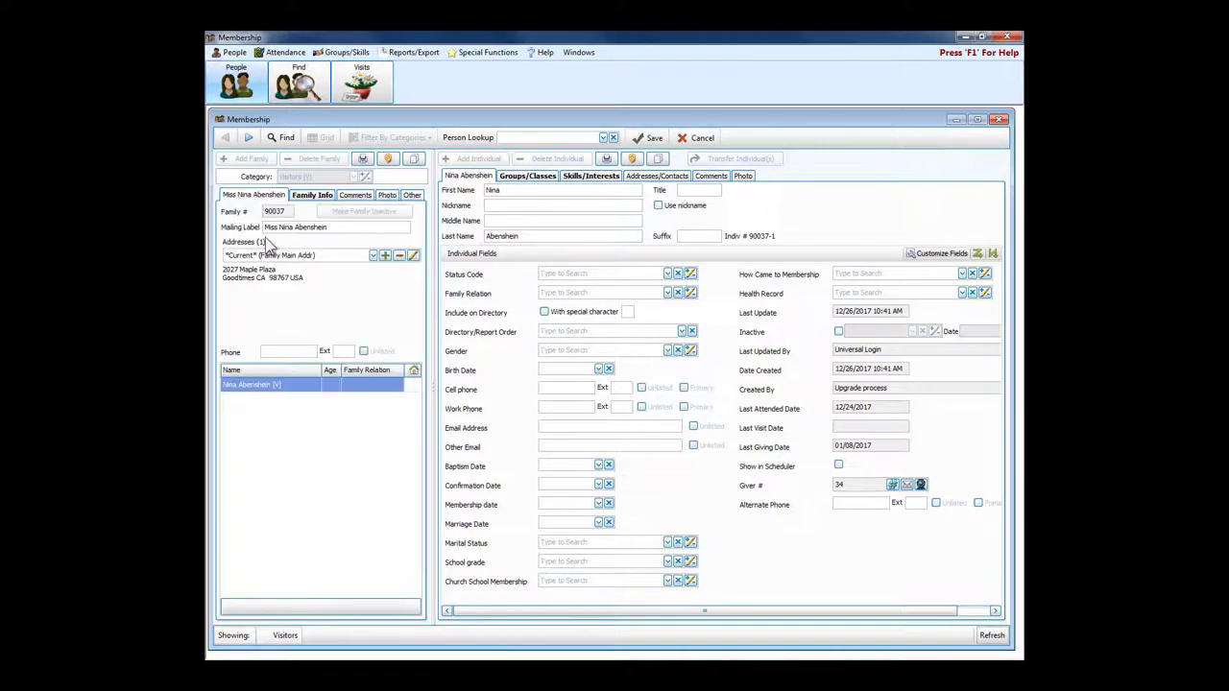
# - Page forward seven visitor family records
pyautogui.click(248, 138)
pyautogui.click(249, 138)
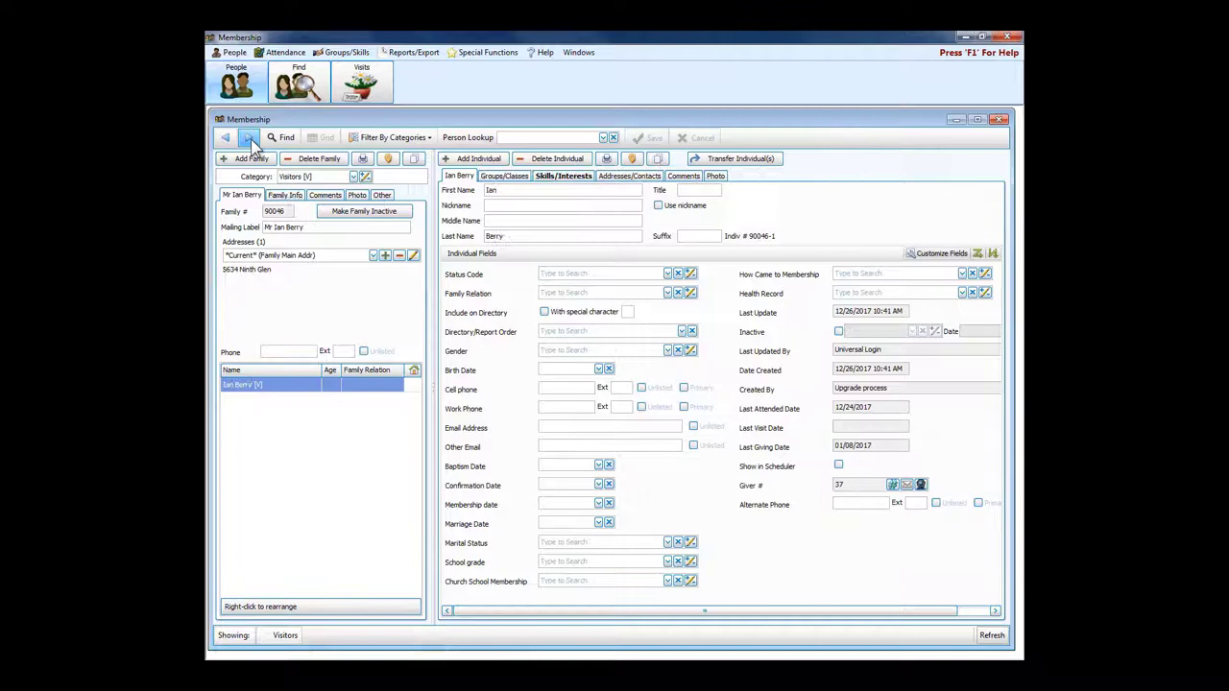
pyautogui.click(248, 138)
pyautogui.click(249, 139)
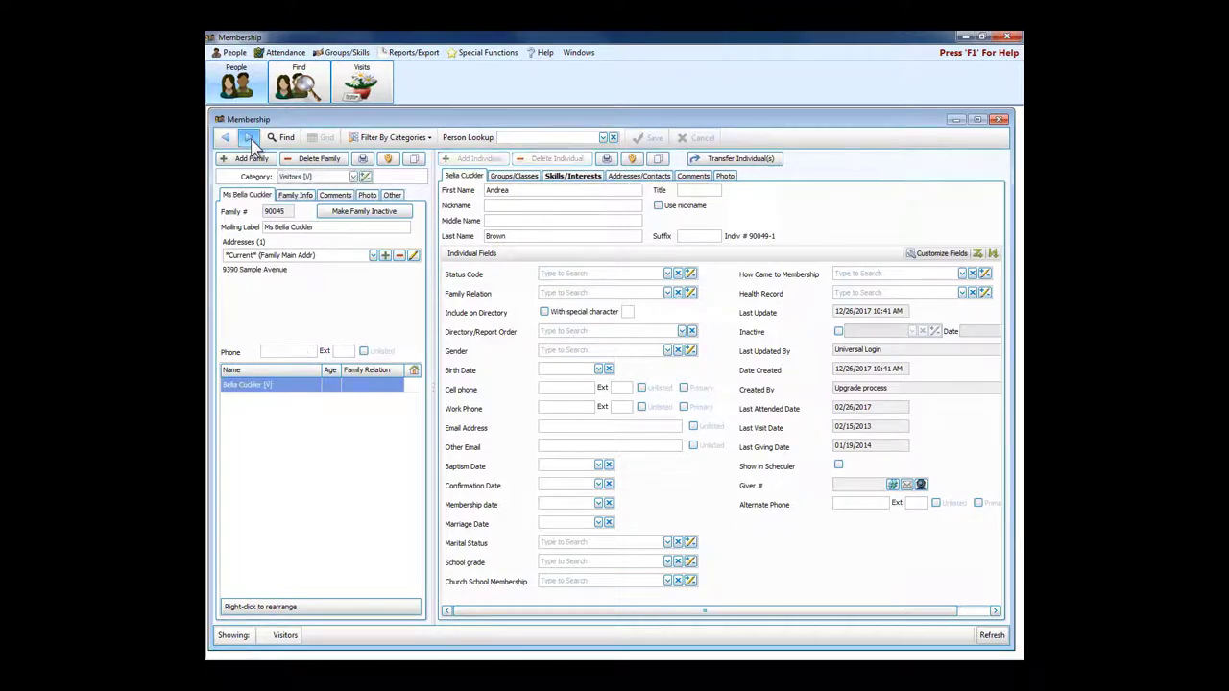
pyautogui.click(249, 138)
pyautogui.click(249, 138)
pyautogui.click(248, 139)
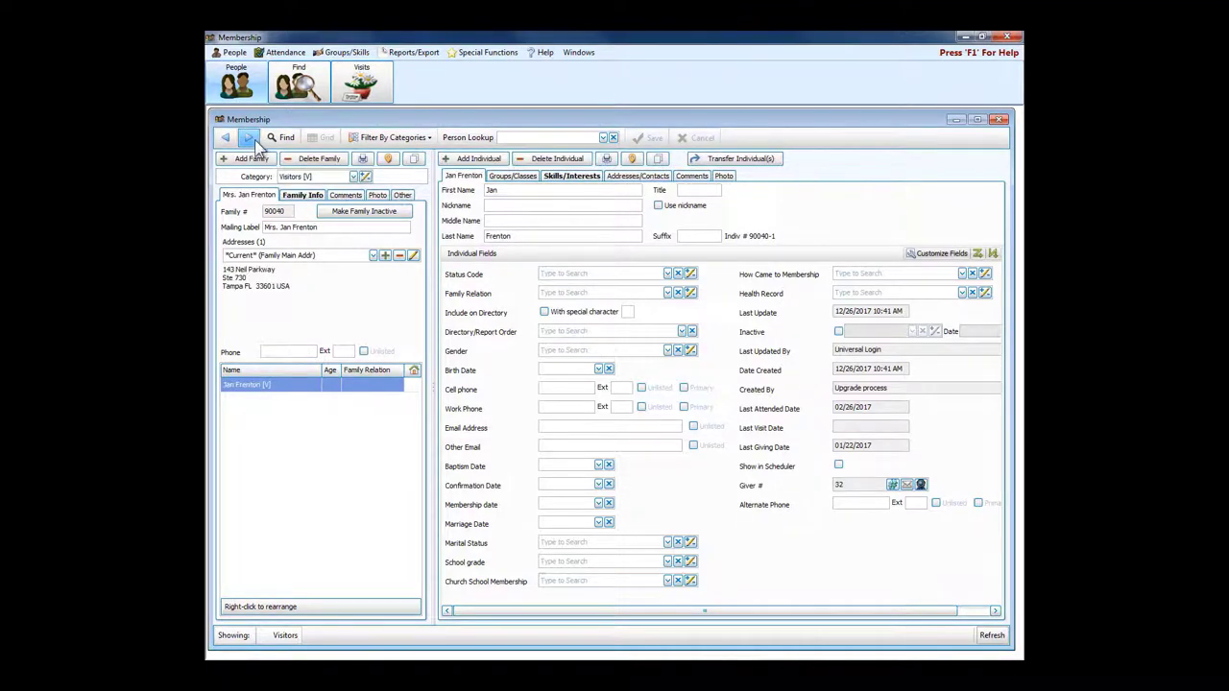
# - Filter People to the Members category instead of Visitors and advance three member families
pyautogui.click(429, 139)
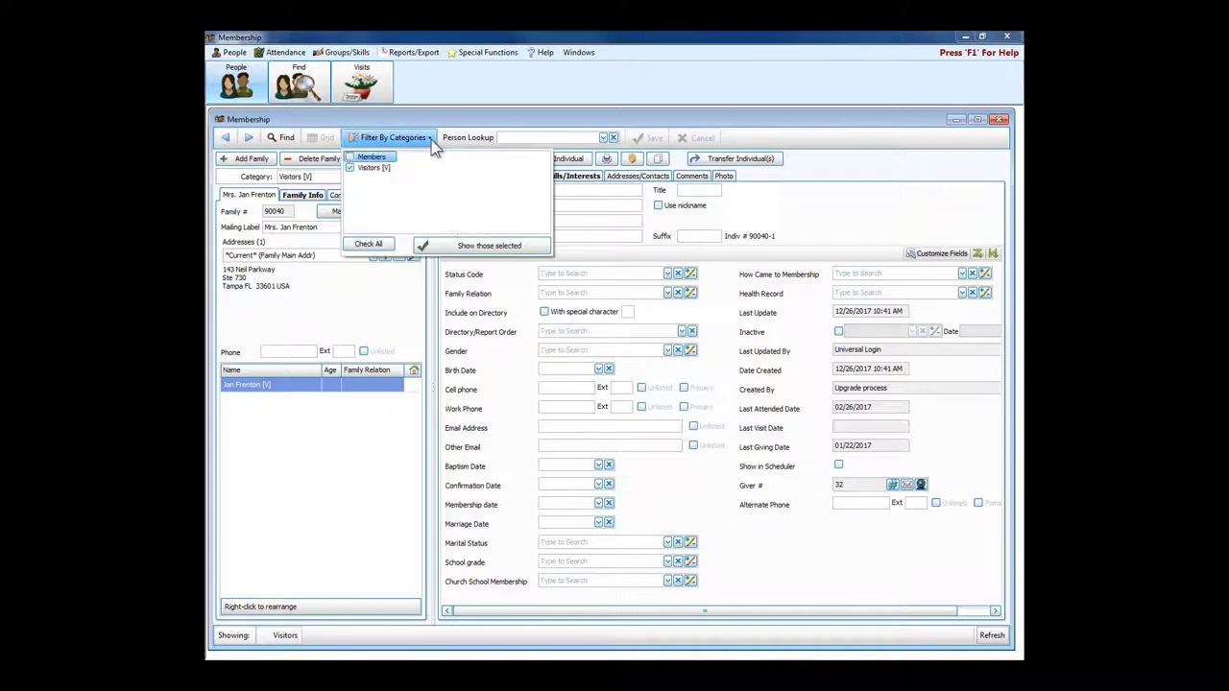
pyautogui.click(350, 169)
pyautogui.click(350, 157)
pyautogui.click(442, 247)
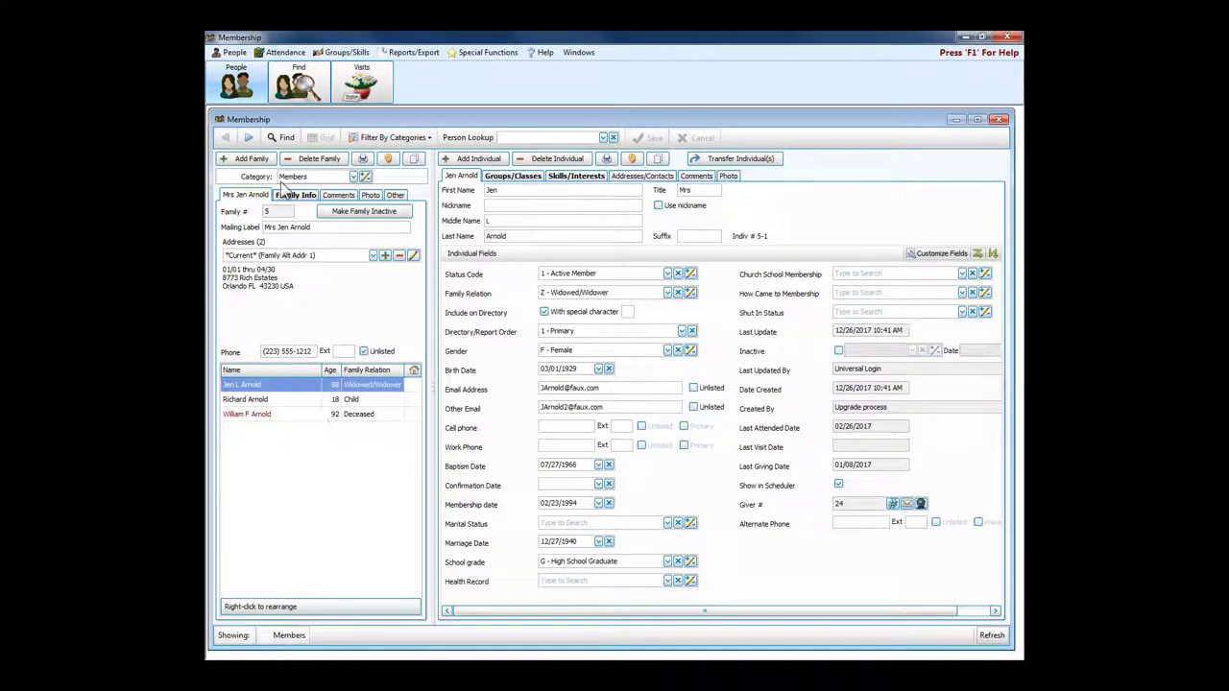
pyautogui.click(248, 138)
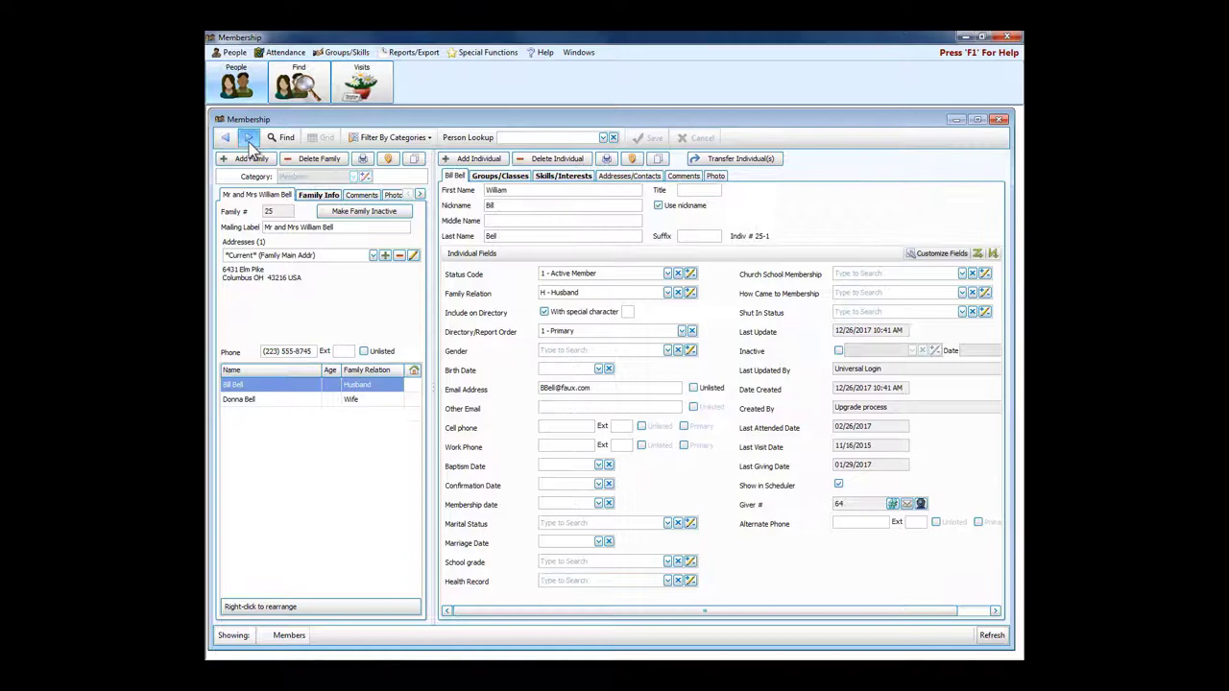
pyautogui.click(247, 138)
pyautogui.click(248, 138)
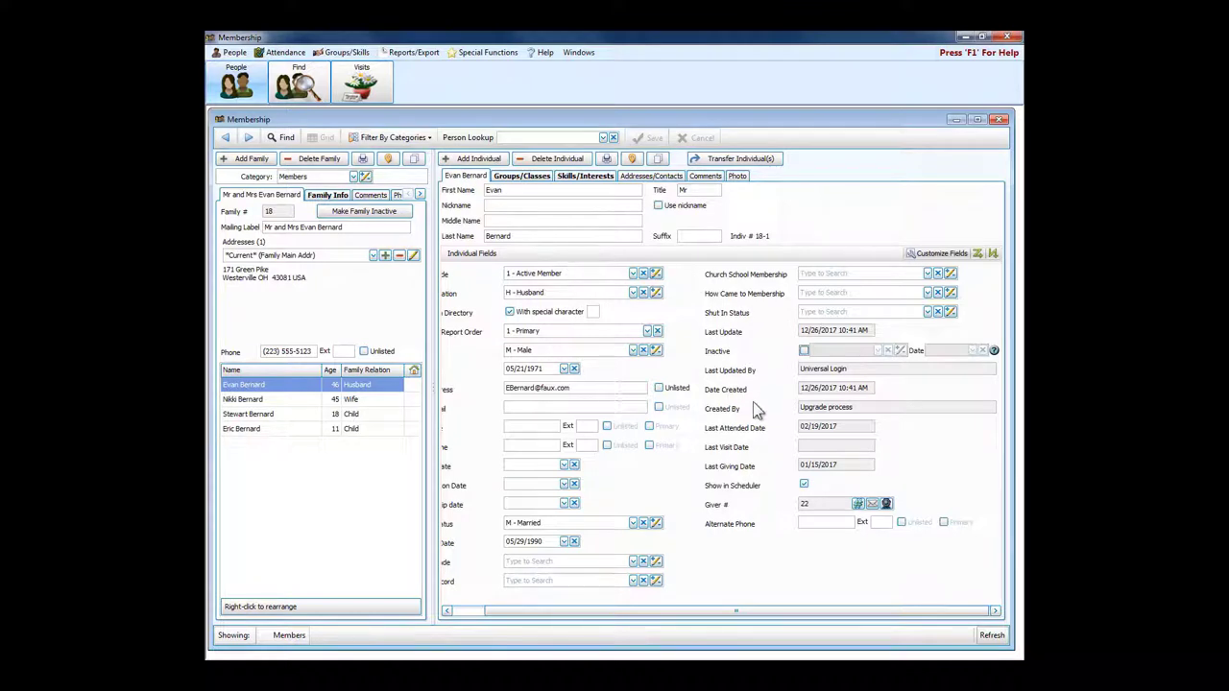
# - View the wife's and each child's individual records, then return to the husband's
pyautogui.click(269, 402)
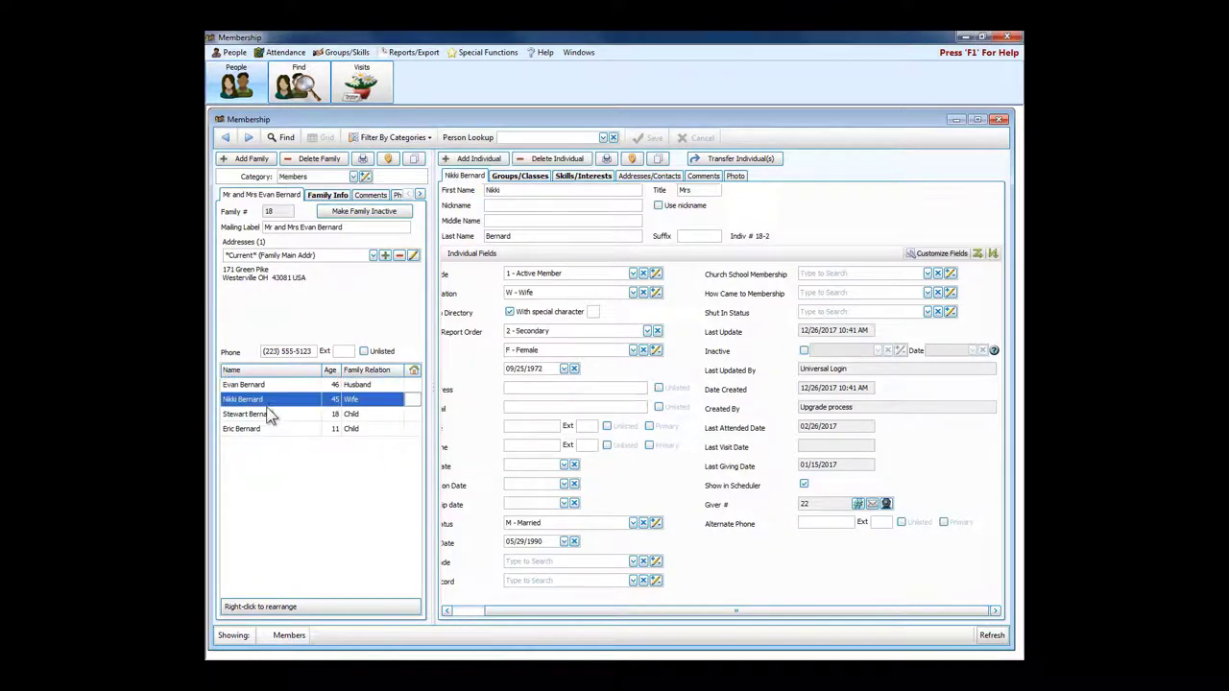
pyautogui.click(267, 416)
pyautogui.click(267, 428)
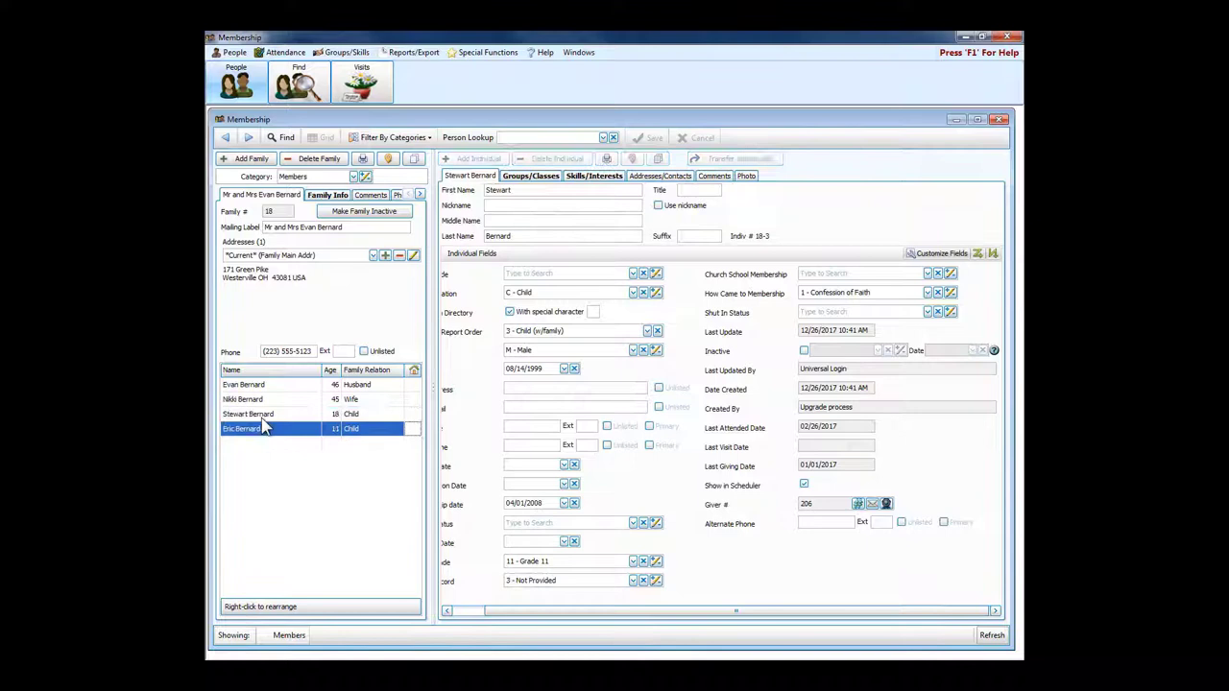
pyautogui.click(267, 414)
pyautogui.click(267, 401)
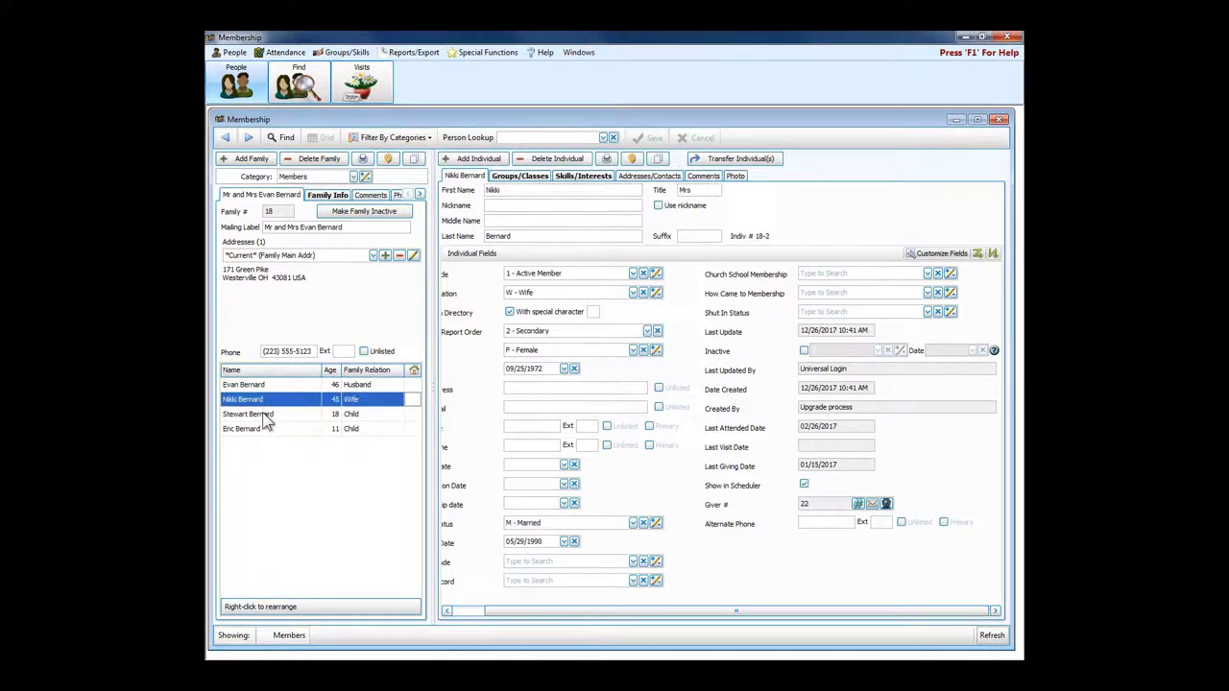
pyautogui.click(267, 414)
pyautogui.click(268, 386)
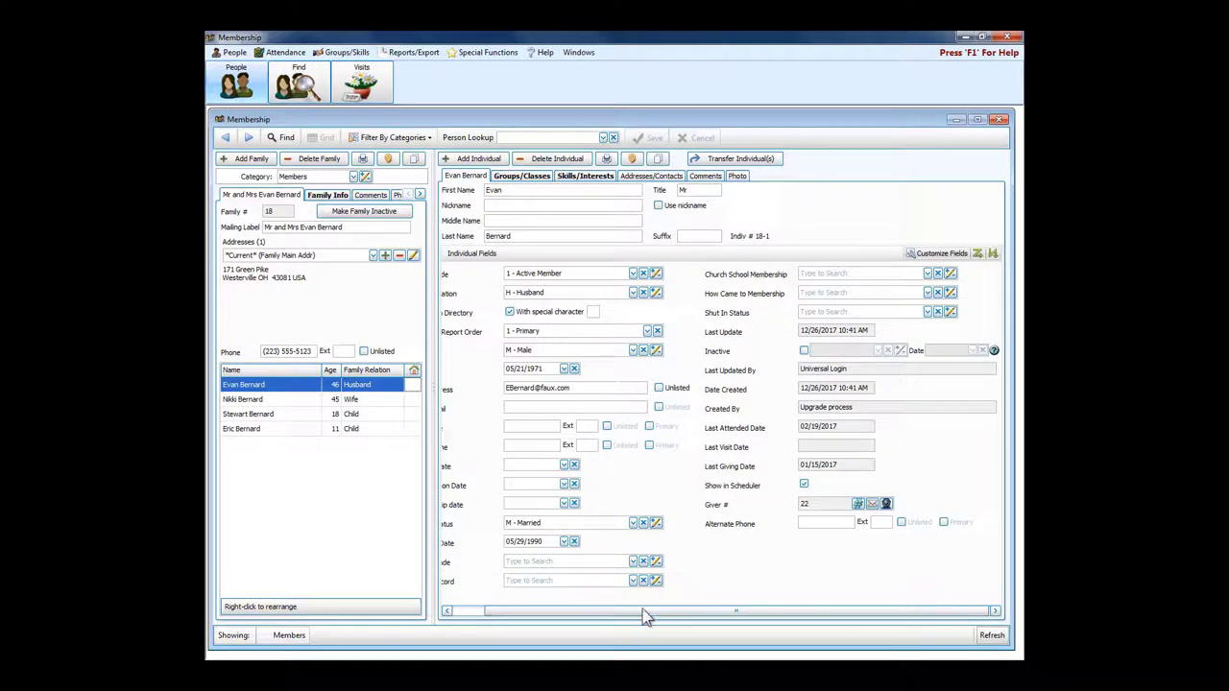
pyautogui.moveTo(645, 615); pyautogui.dragTo(605, 624)
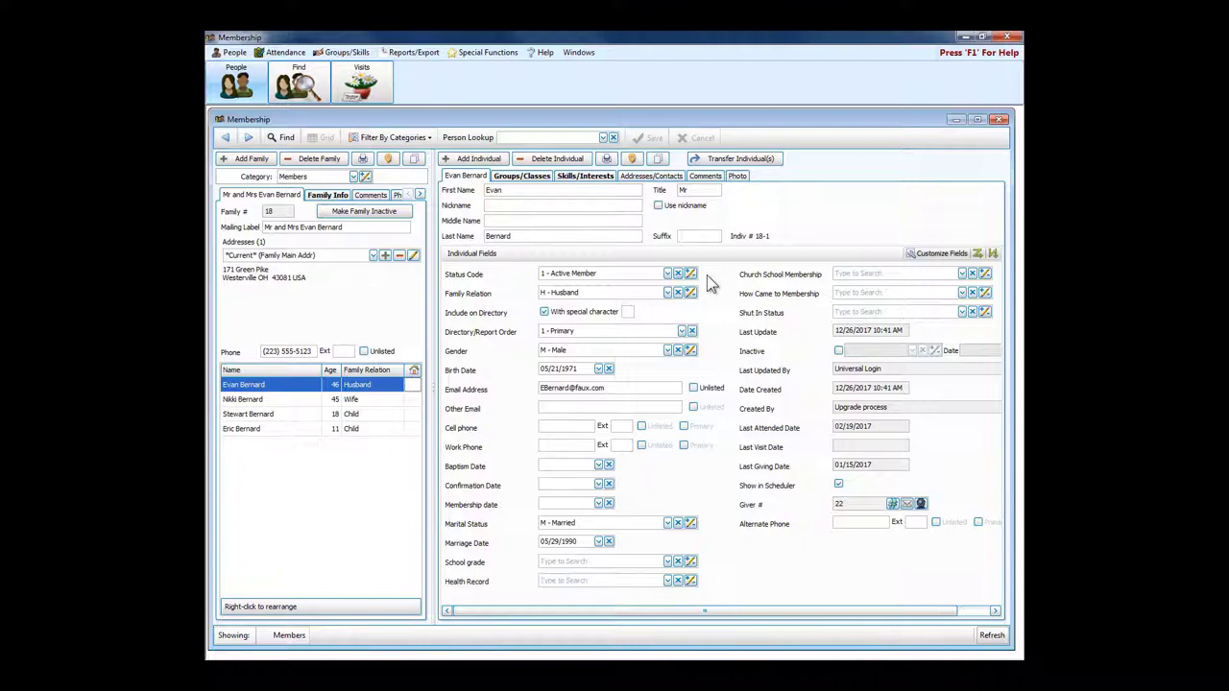
# - Review the status code list, then show the husband's groups with a widened Group column and his skills
pyautogui.click(692, 274)
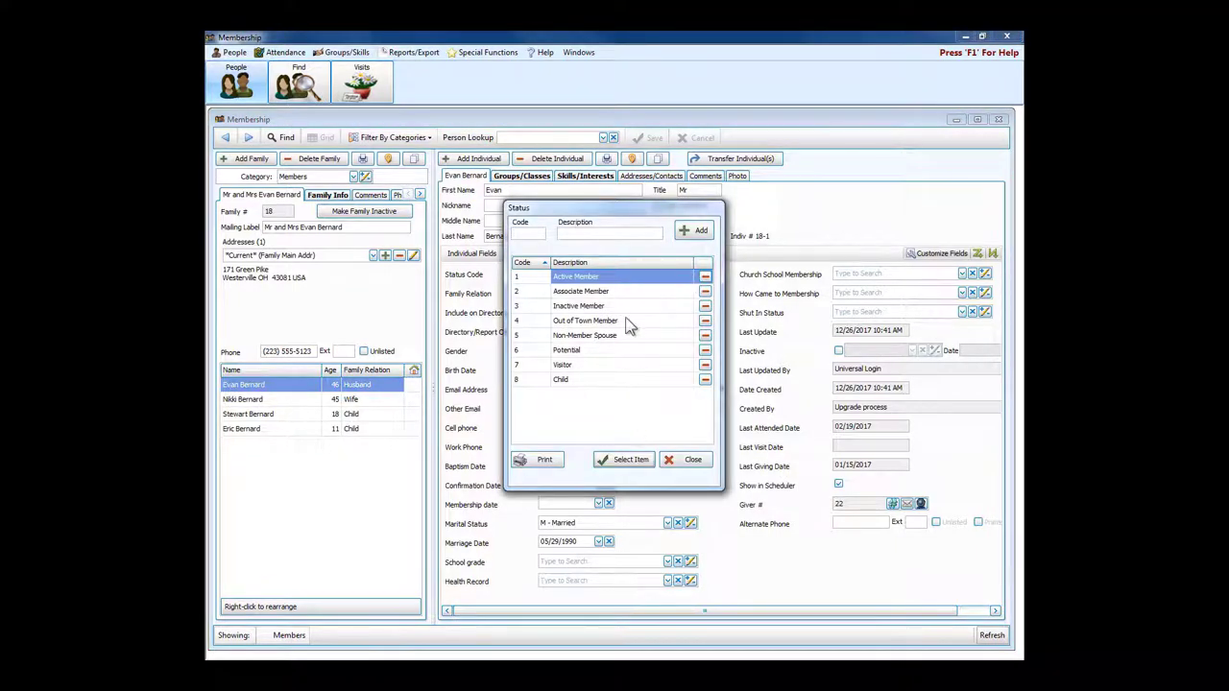
pyautogui.click(680, 461)
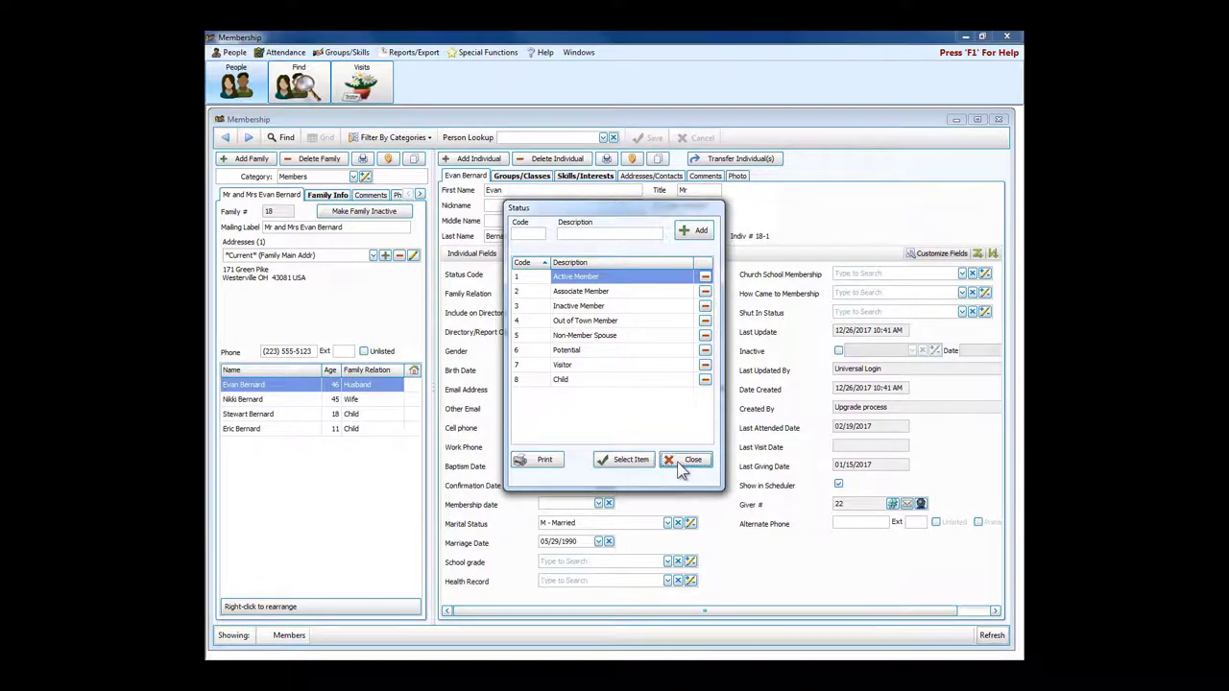
pyautogui.click(522, 178)
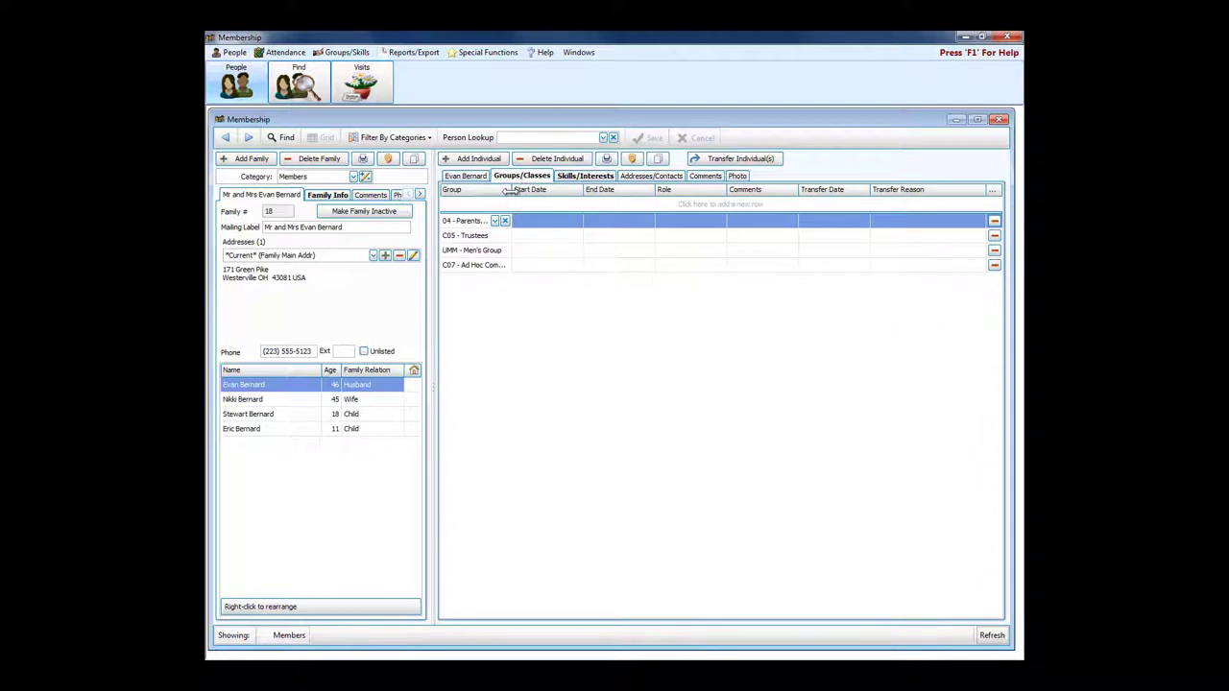
pyautogui.moveTo(510, 189); pyautogui.dragTo(575, 191)
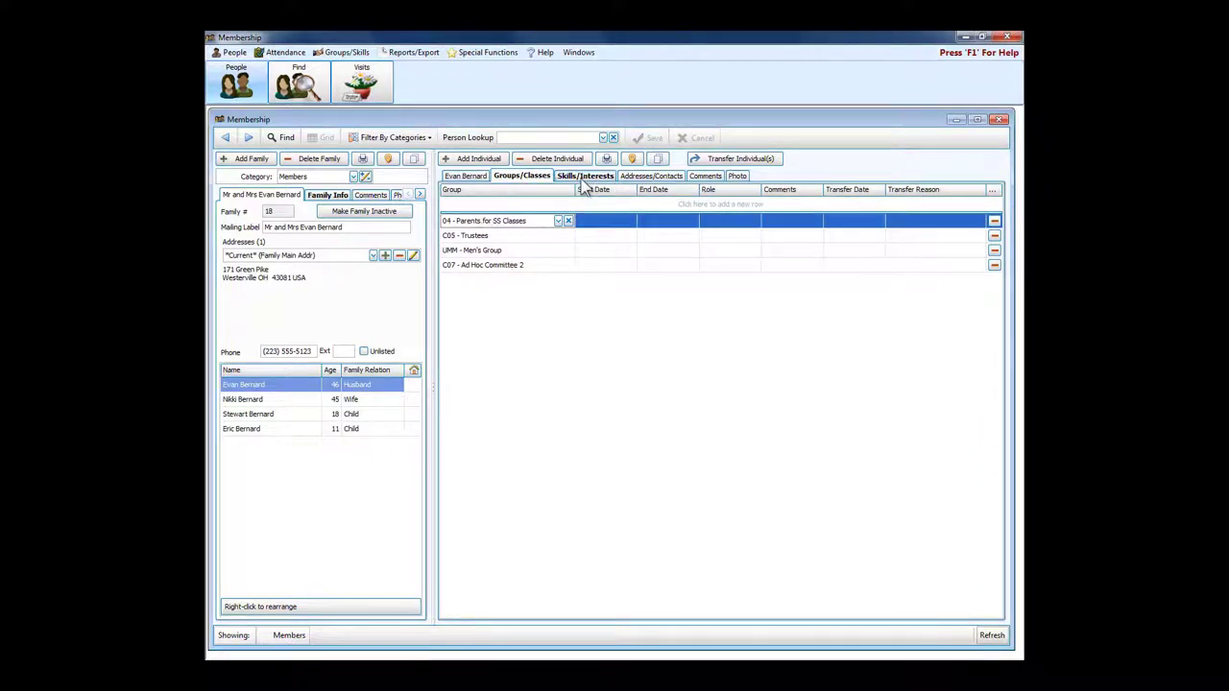
pyautogui.click(583, 181)
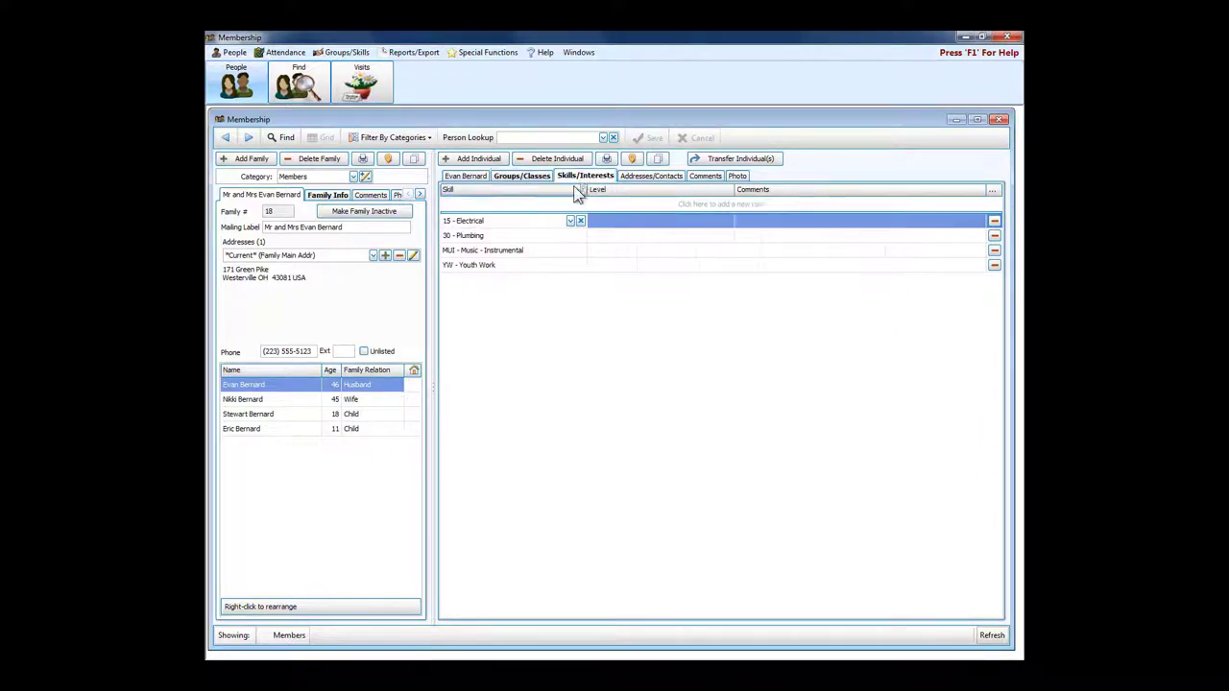
# - Show the 18-year-old child's Addresses/Contacts, which list only the family phone
pyautogui.click(656, 178)
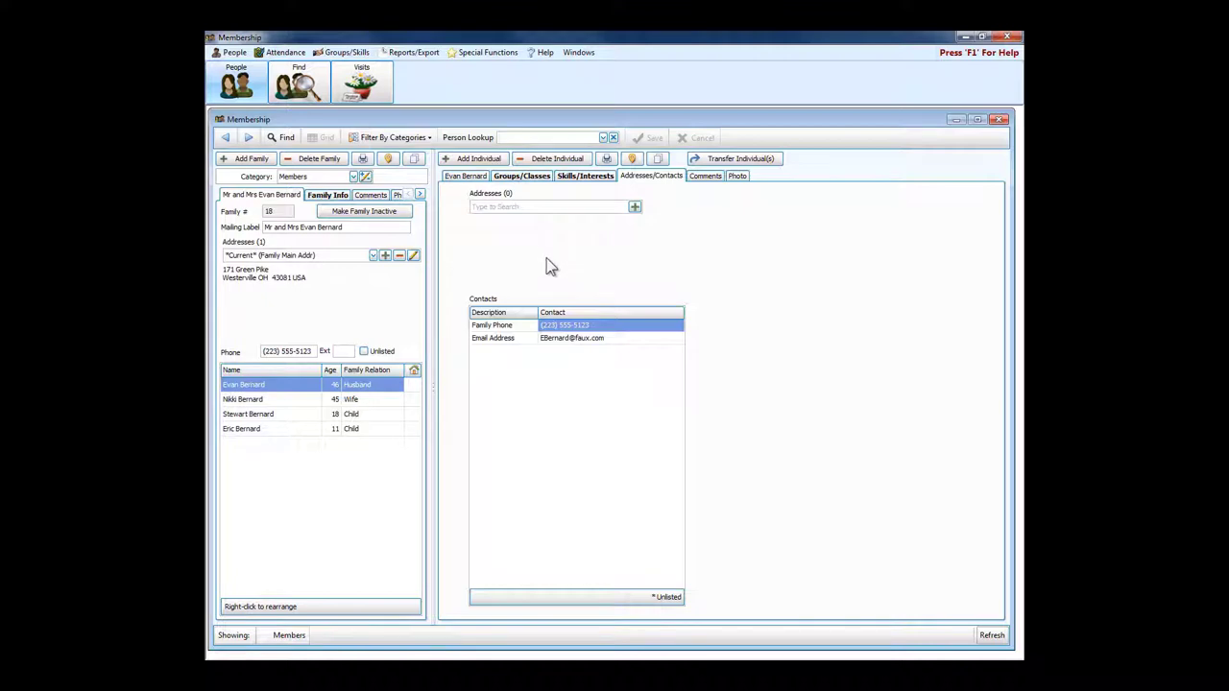
pyautogui.click(299, 418)
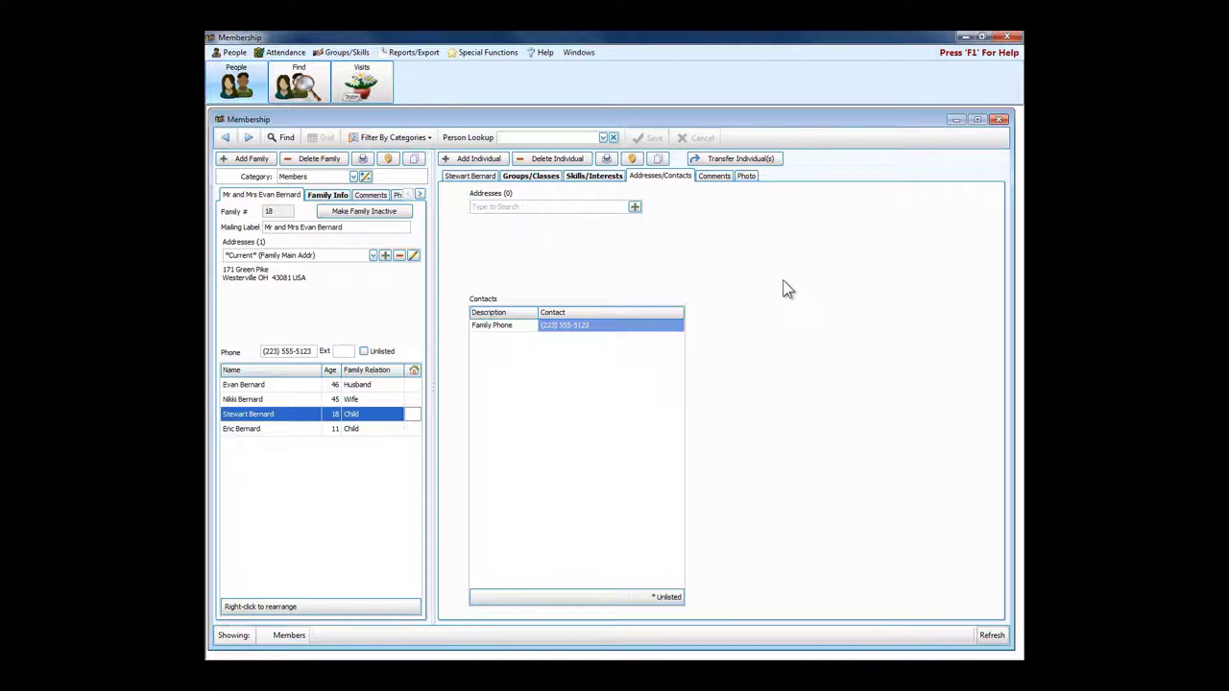
# - Review the husband's comments and photo, return to his details, and close the category filter unchanged
pyautogui.click(305, 386)
pyautogui.click(702, 177)
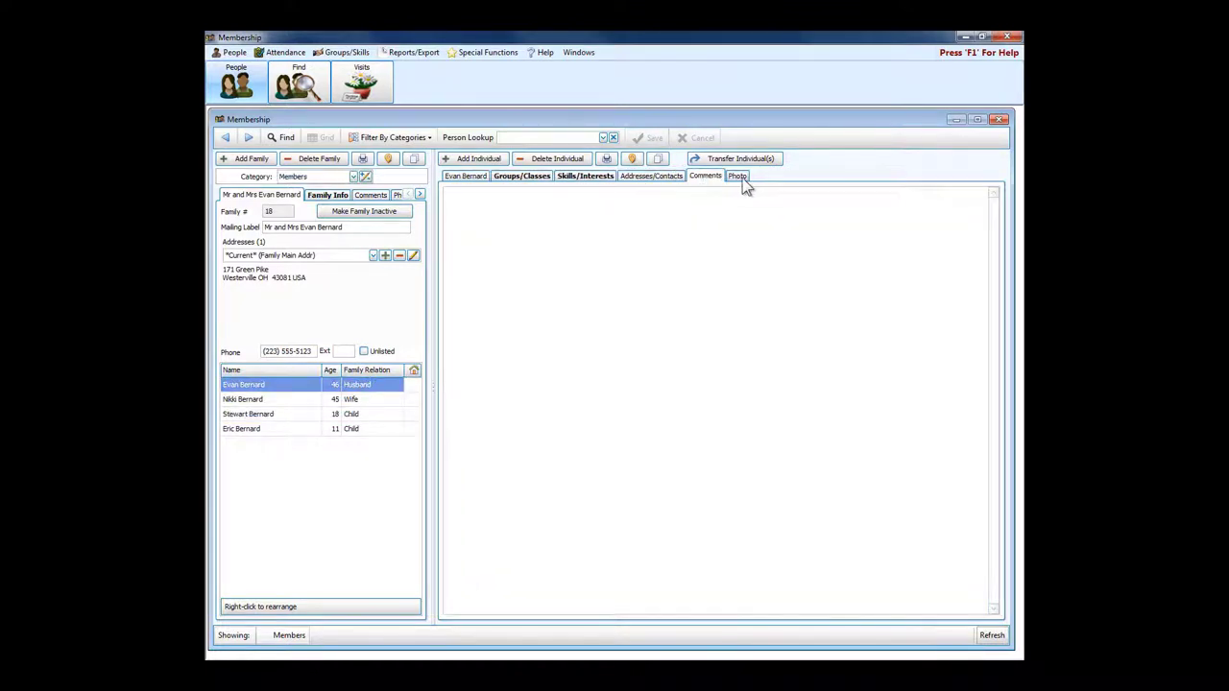
pyautogui.click(738, 178)
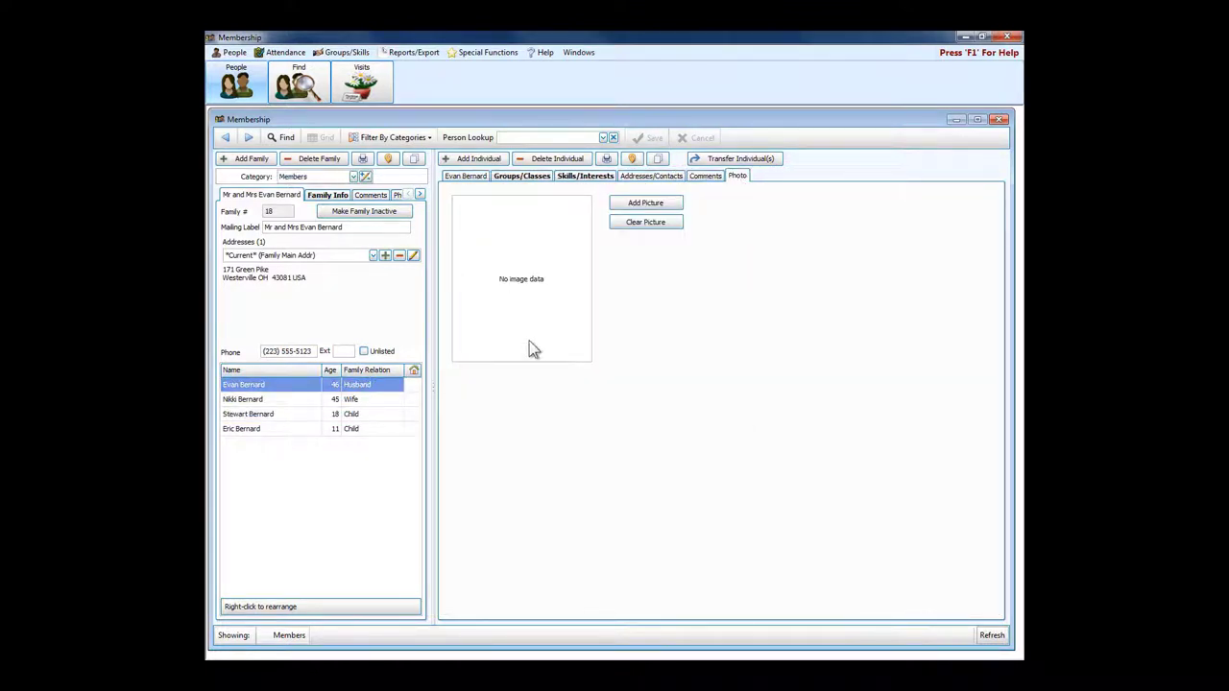
pyautogui.click(467, 179)
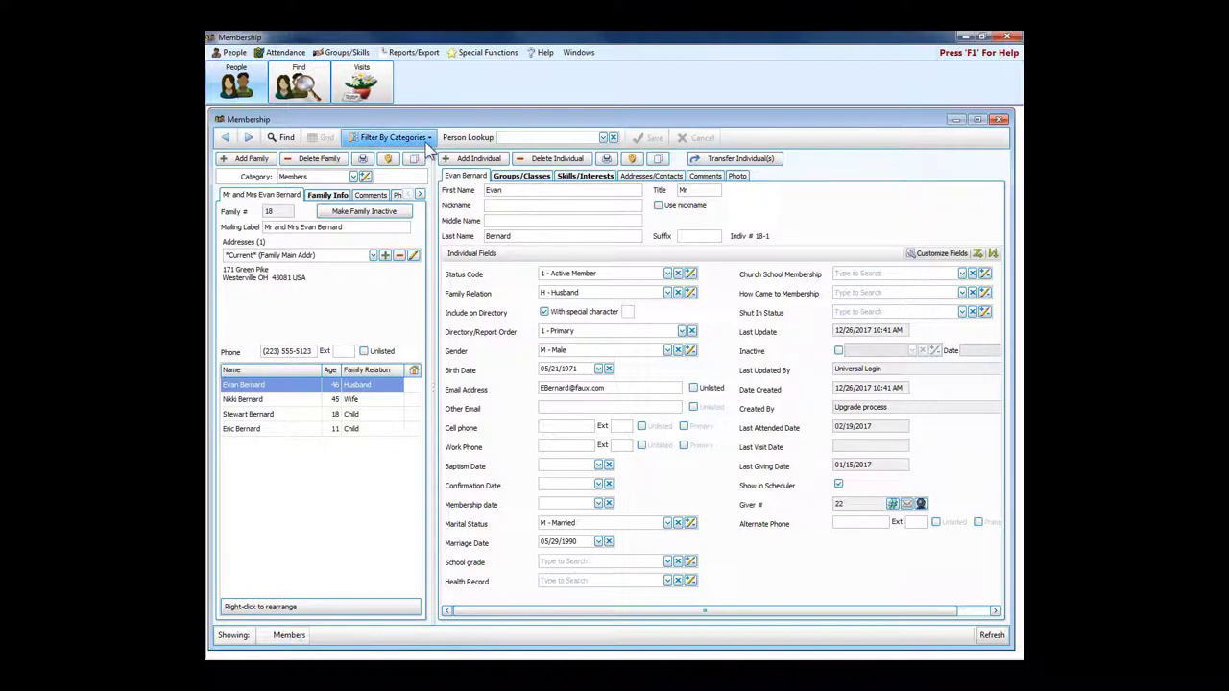
pyautogui.click(422, 140)
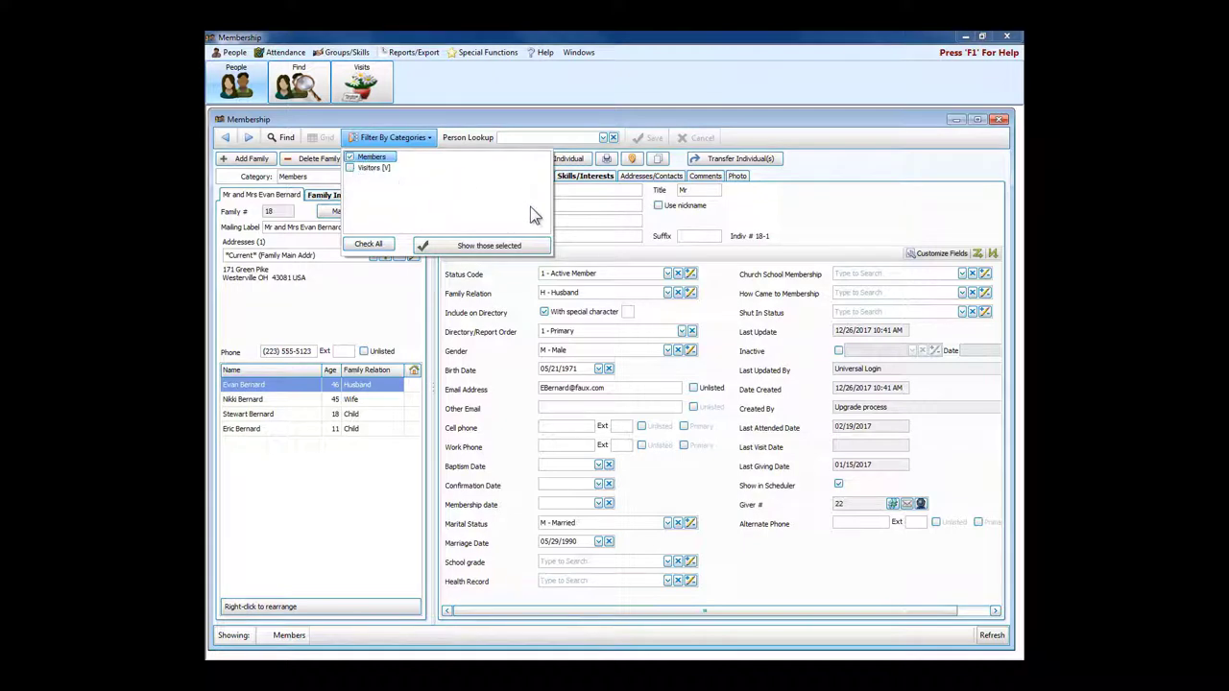
pyautogui.click(814, 215)
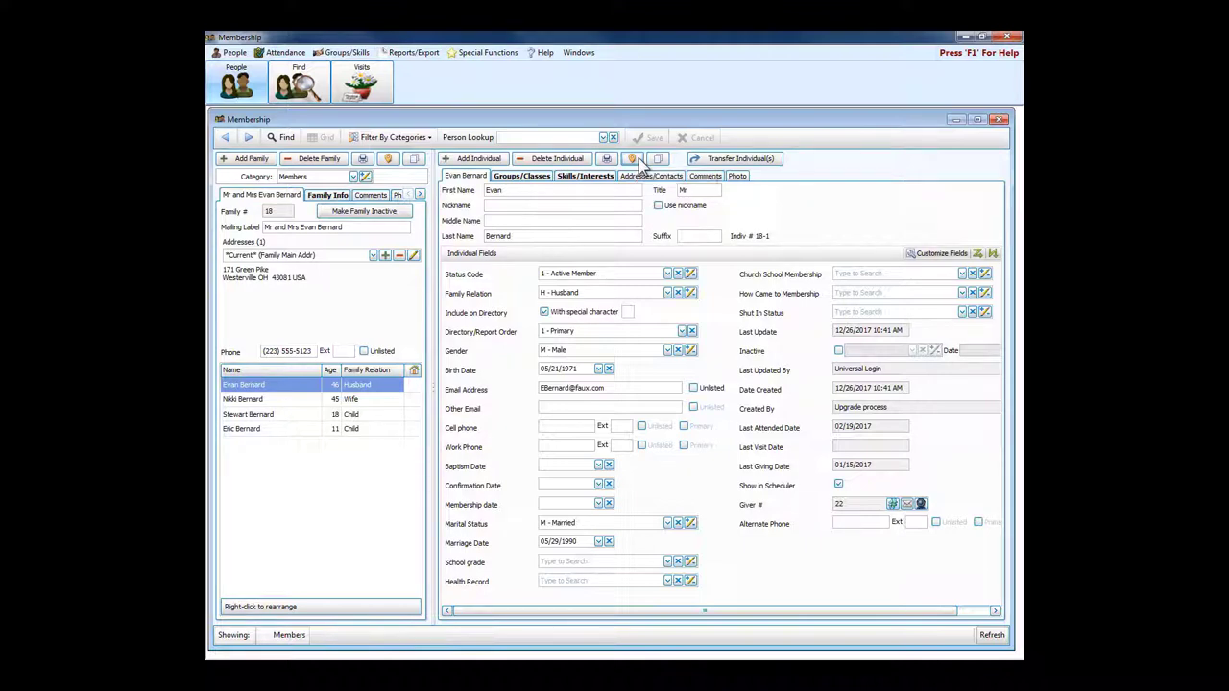
# - Close the family records window and browse the Attendance, Groups/Skills, Reports/Export and Special Functions ribbons, ending on People
pyautogui.click(998, 119)
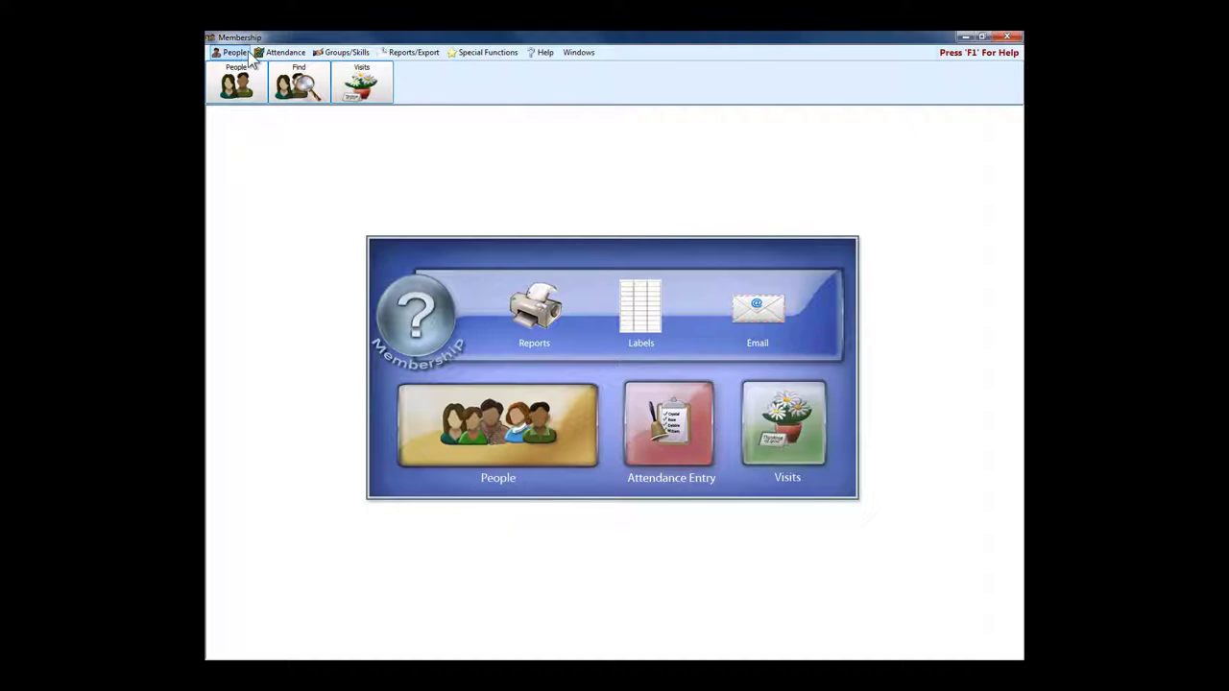
pyautogui.click(286, 53)
pyautogui.click(346, 53)
pyautogui.click(412, 54)
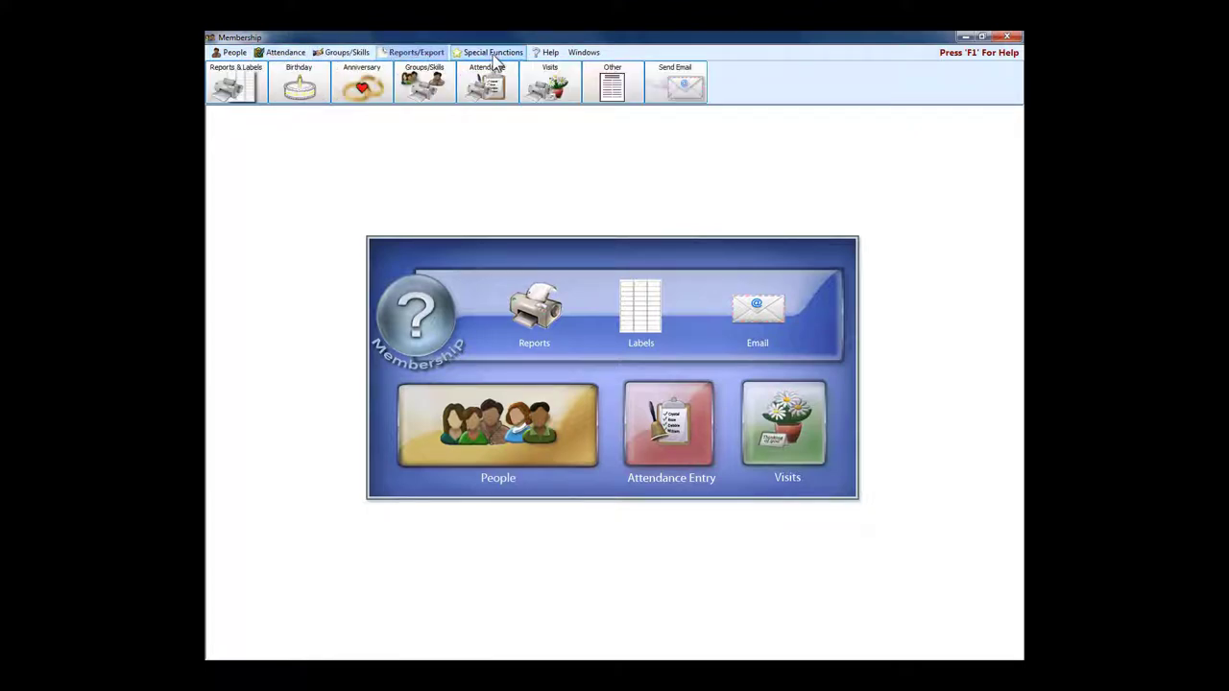
pyautogui.click(491, 53)
pyautogui.click(348, 54)
pyautogui.click(288, 53)
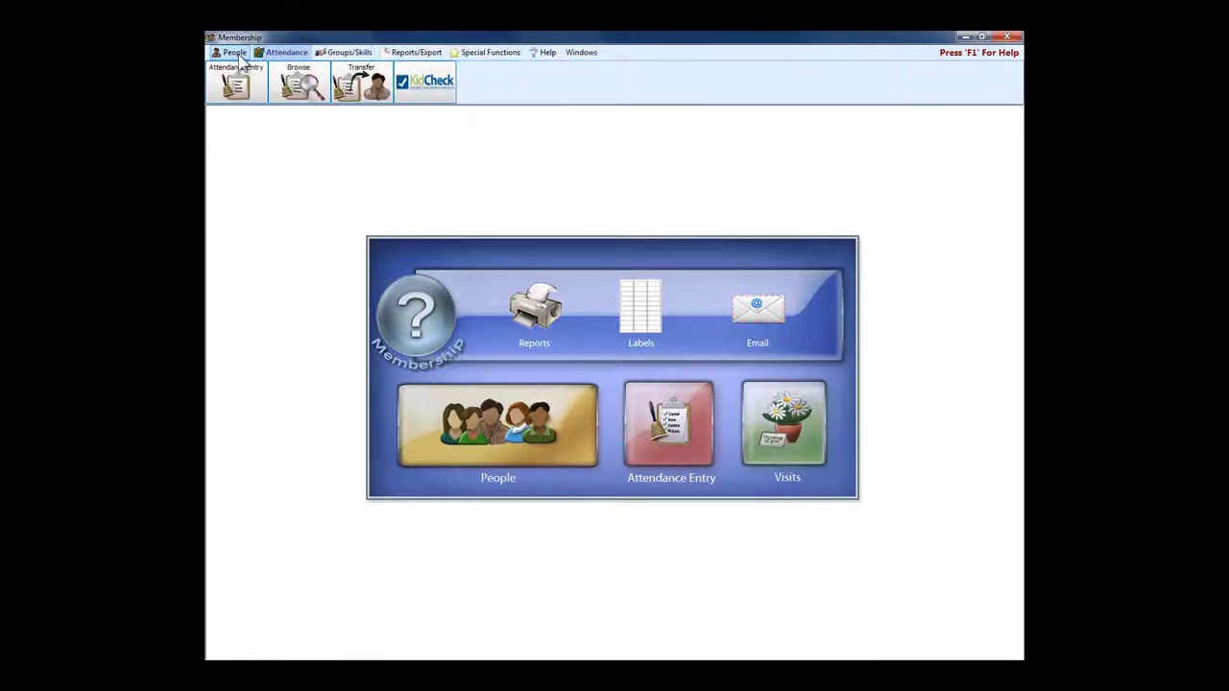
pyautogui.click(237, 53)
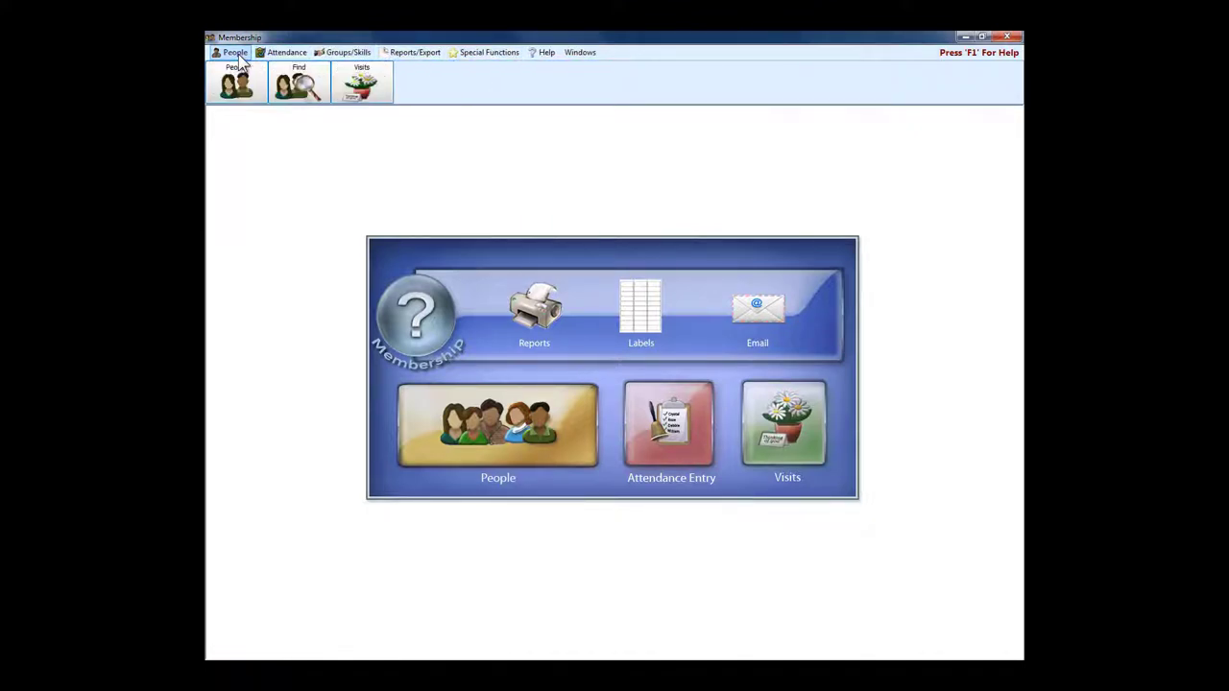
# - In Visits, add a new visit for the husband with reason HSP - Hospital Visit
pyautogui.click(373, 97)
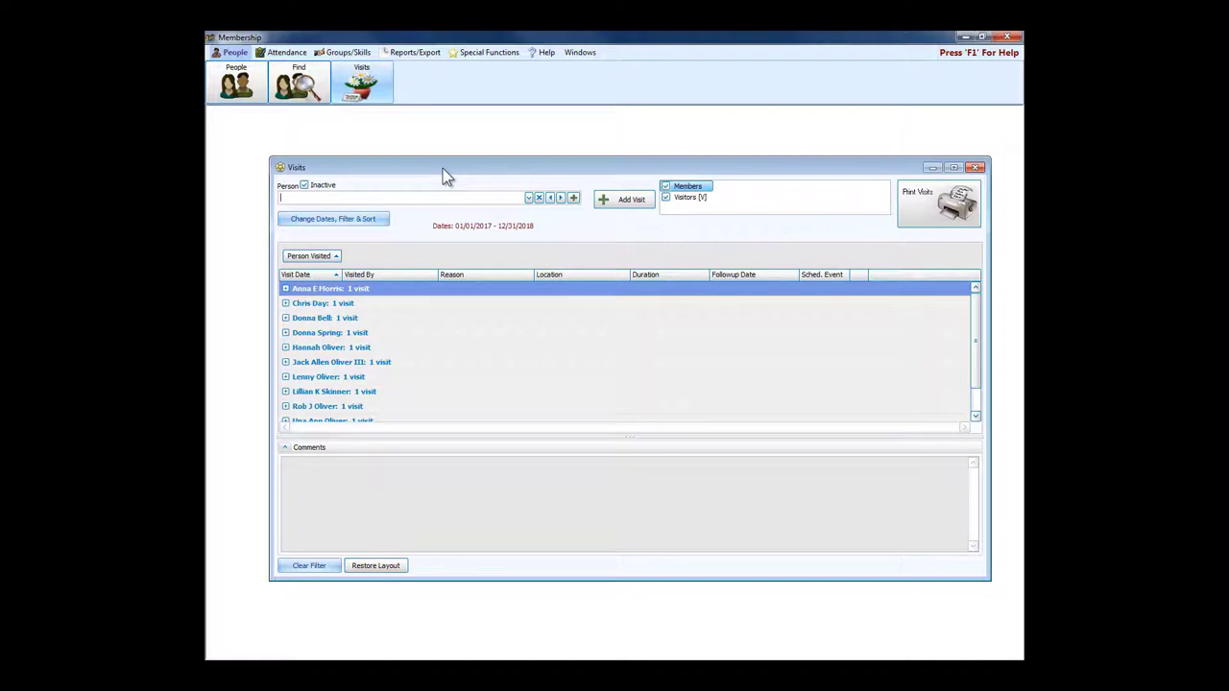
pyautogui.click(619, 204)
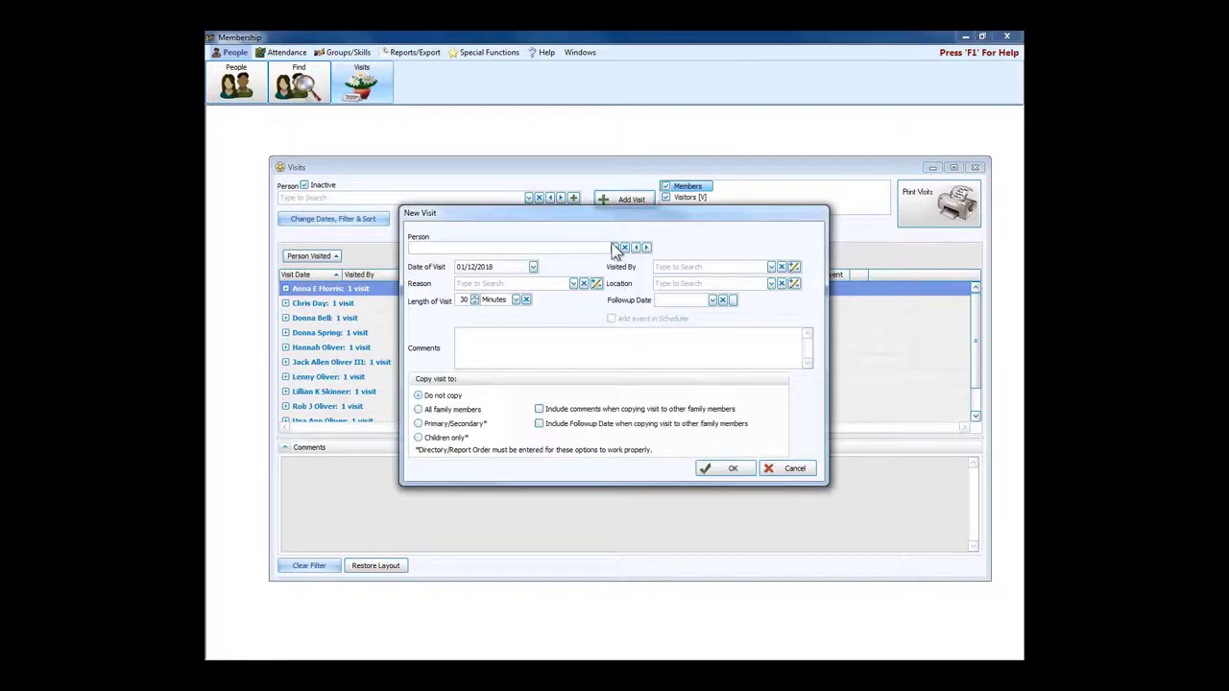
pyautogui.click(615, 248)
pyautogui.scroll(-2, 586, 321)
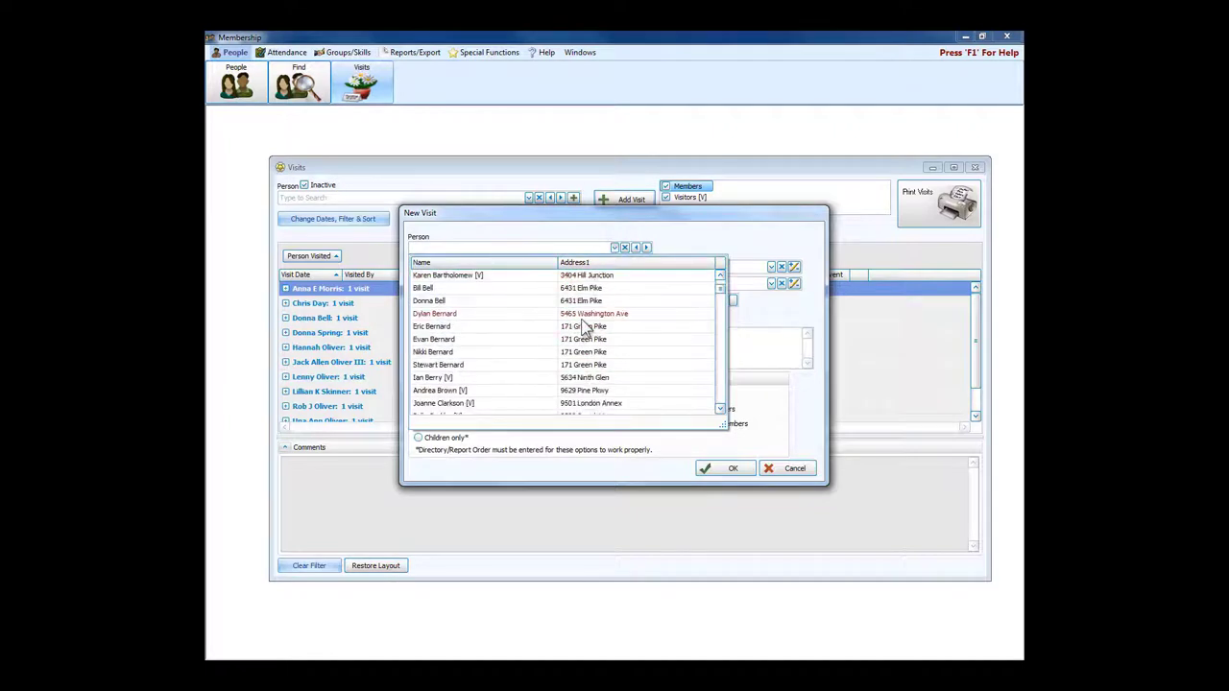
pyautogui.click(455, 340)
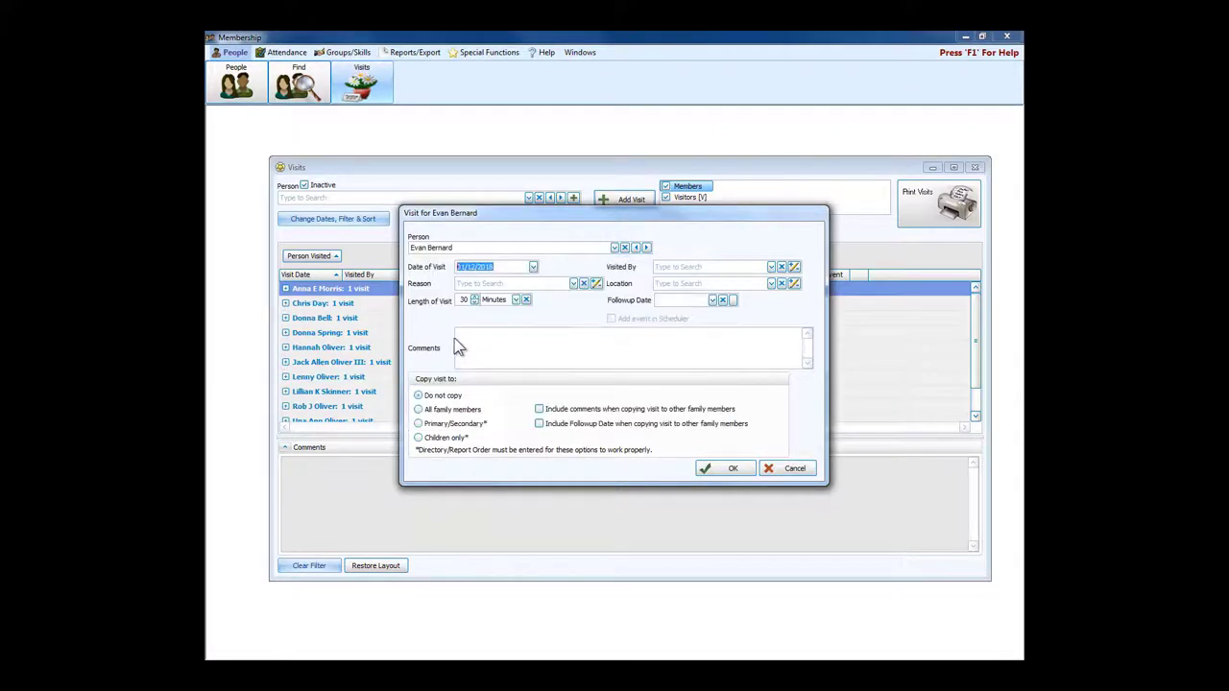
pyautogui.click(573, 283)
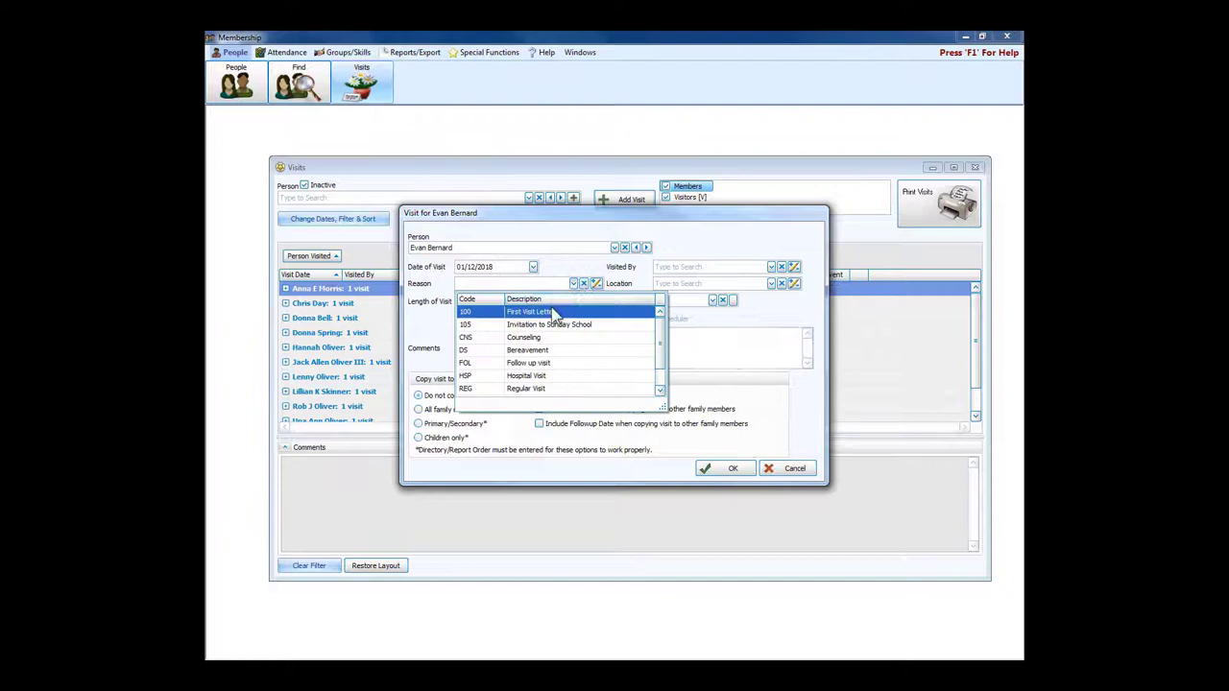
pyautogui.click(525, 375)
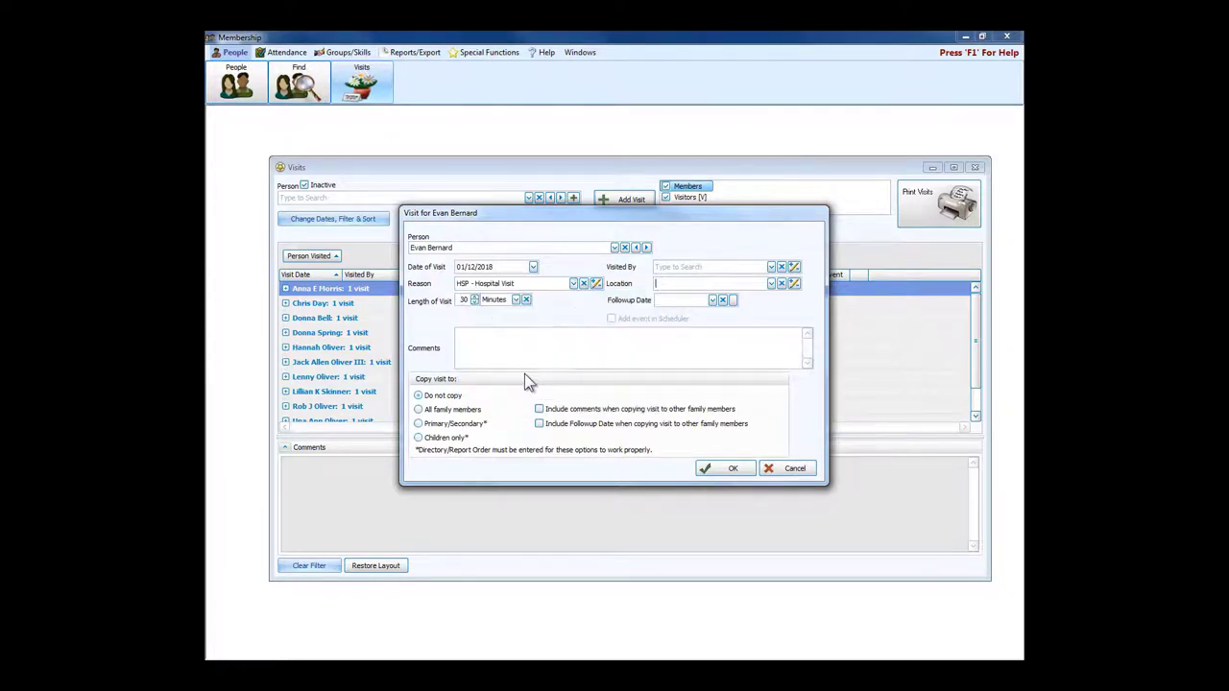
# - Record the visit as made by DCN - Deacon at location HOS - Hospital
pyautogui.click(784, 270)
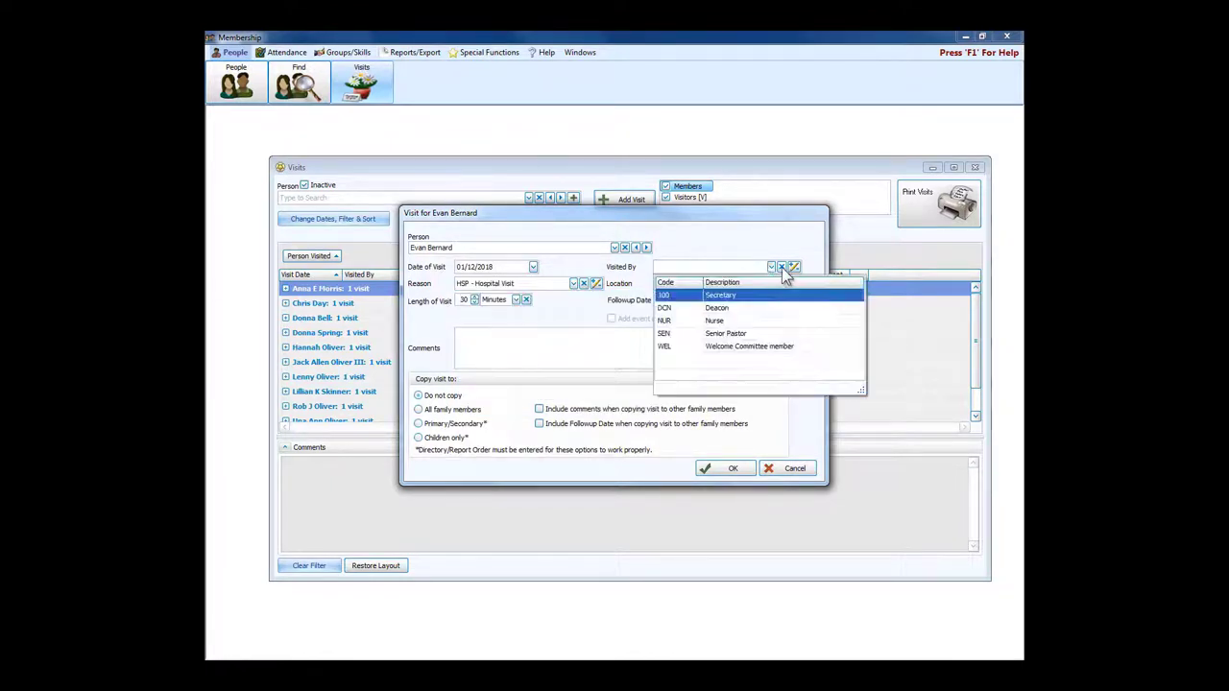
pyautogui.click(793, 266)
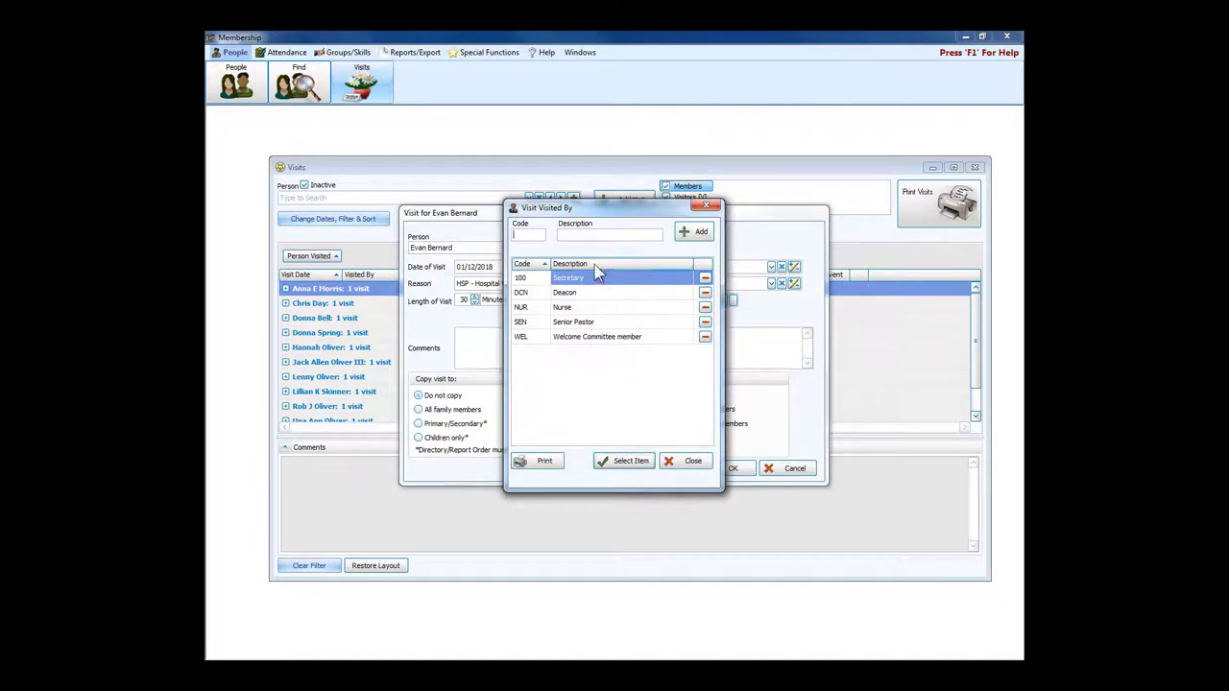
pyautogui.click(569, 293)
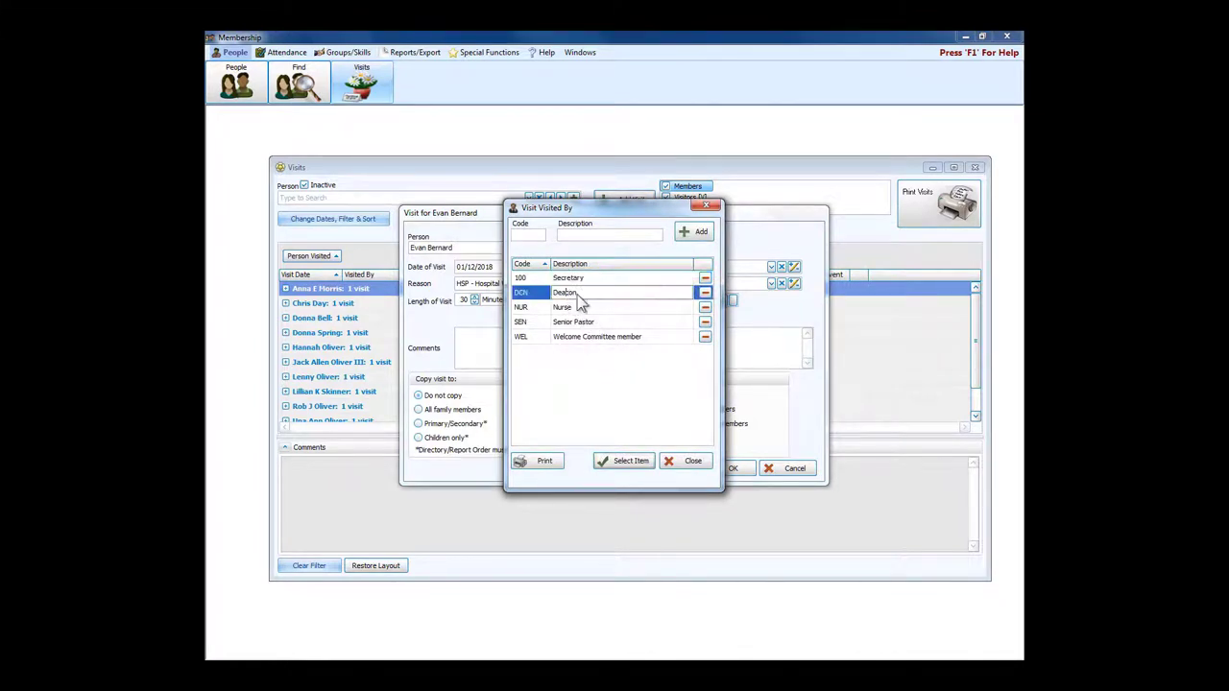
pyautogui.click(631, 461)
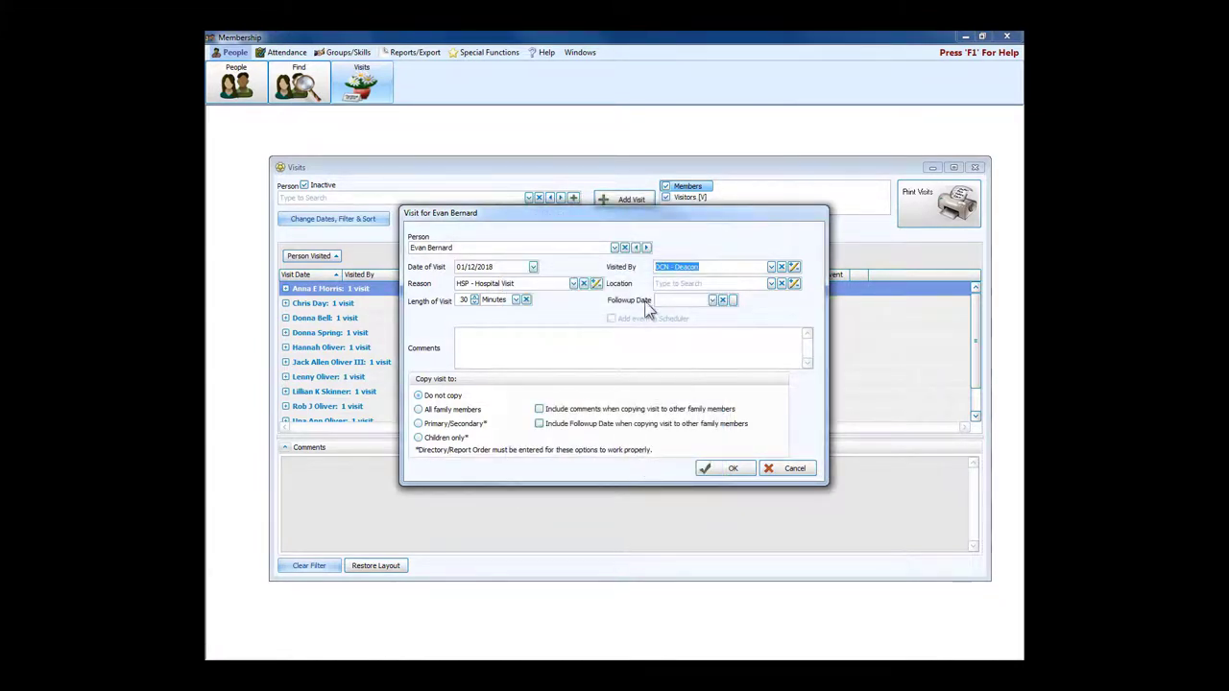
pyautogui.click(771, 284)
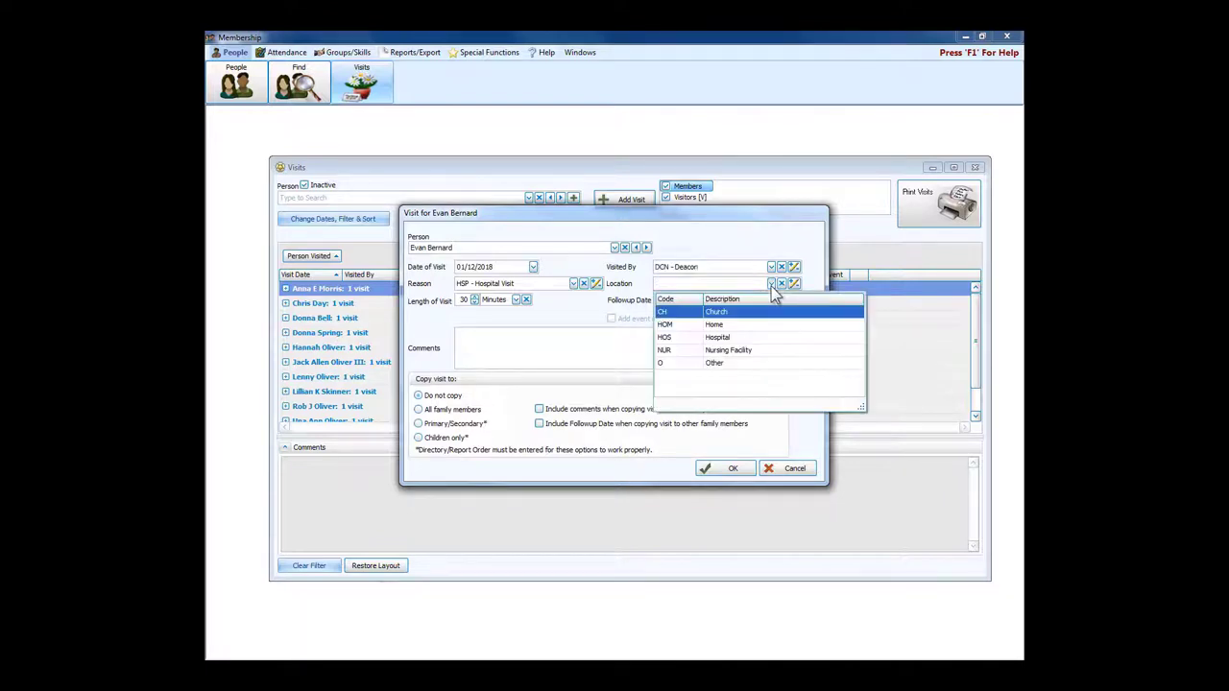
pyautogui.click(720, 337)
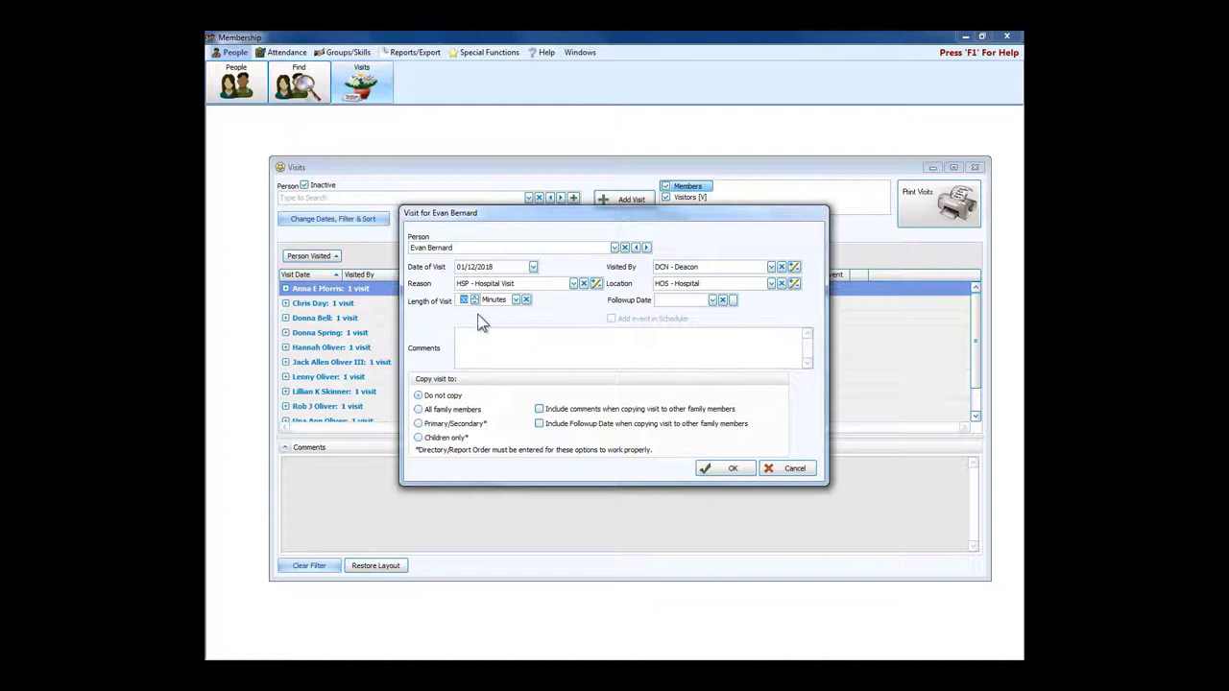
# - Set the follow-up interval to 17 days and the follow-up date to 02/13/2018
pyautogui.click(731, 302)
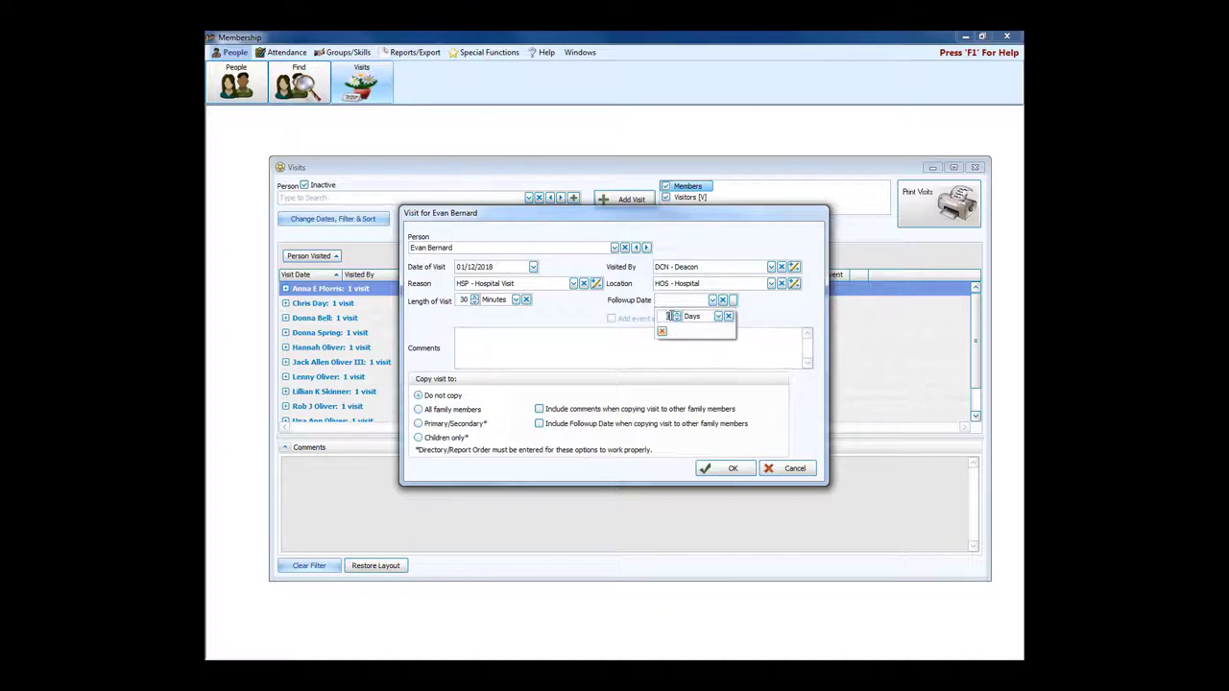
pyautogui.click(675, 315)
pyautogui.write('17')
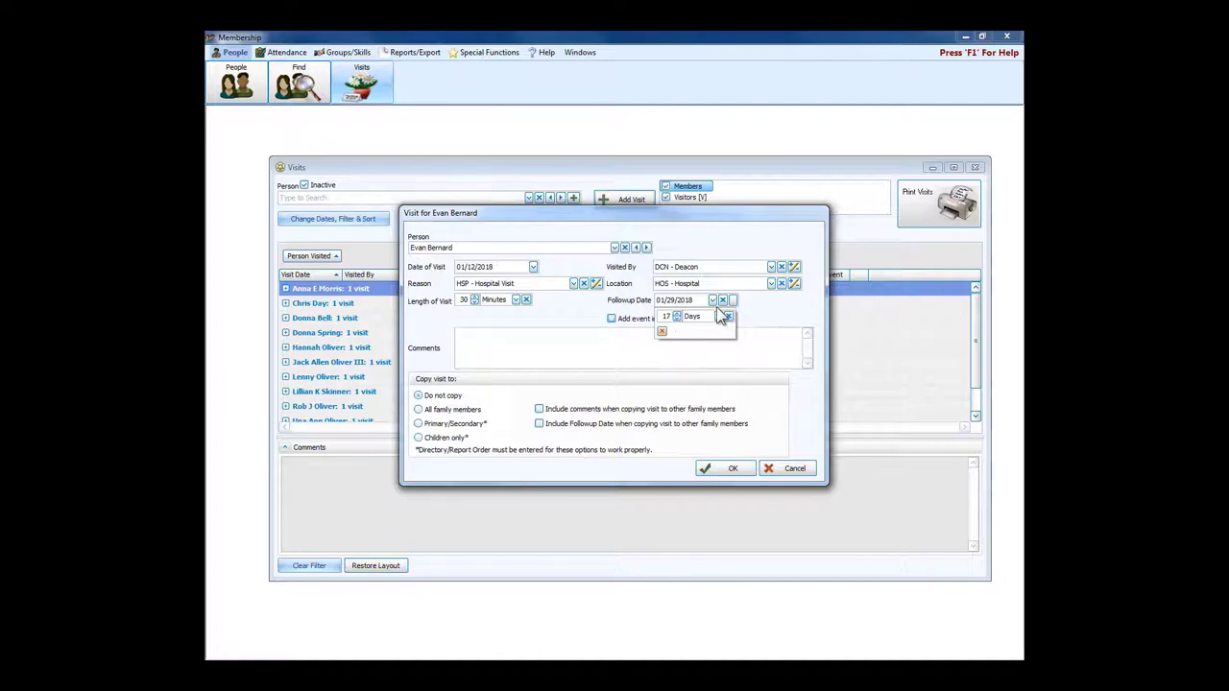
pyautogui.click(711, 299)
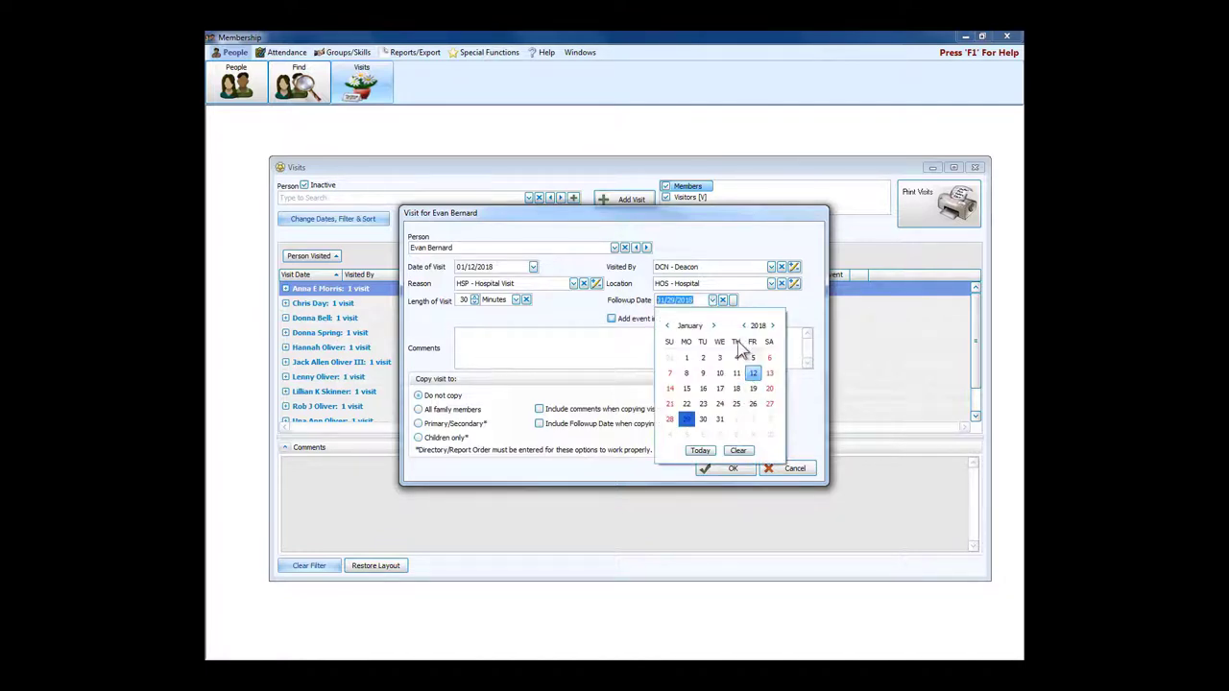
pyautogui.click(714, 326)
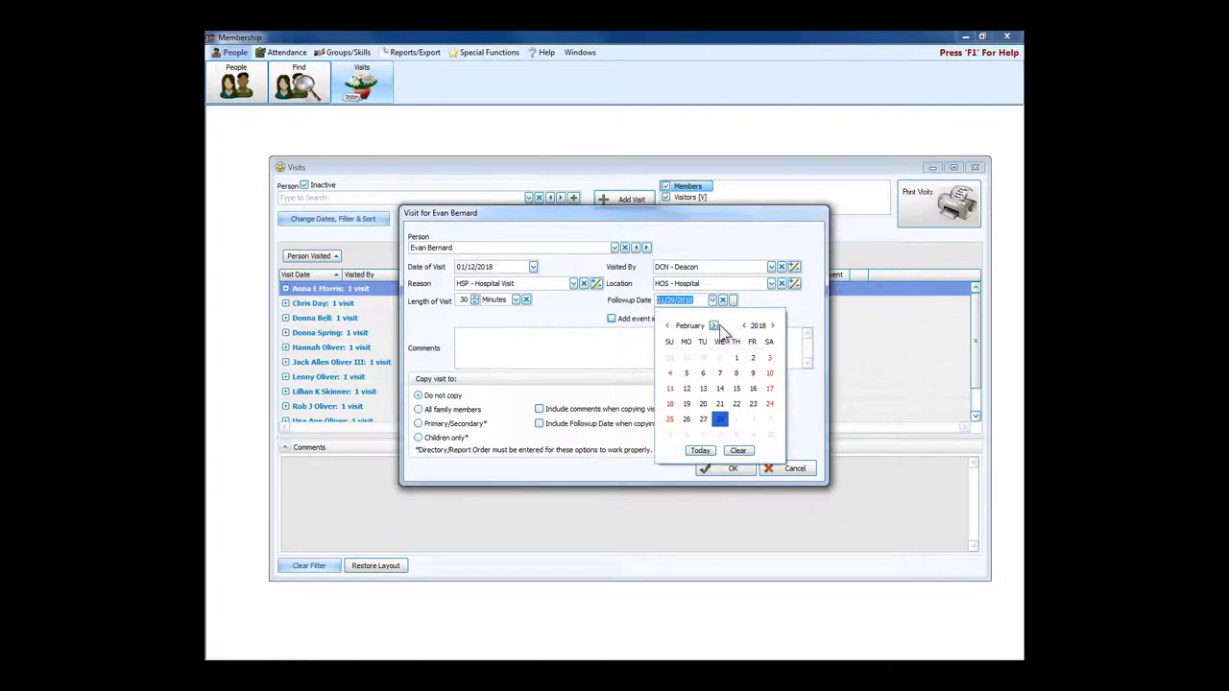
pyautogui.click(703, 388)
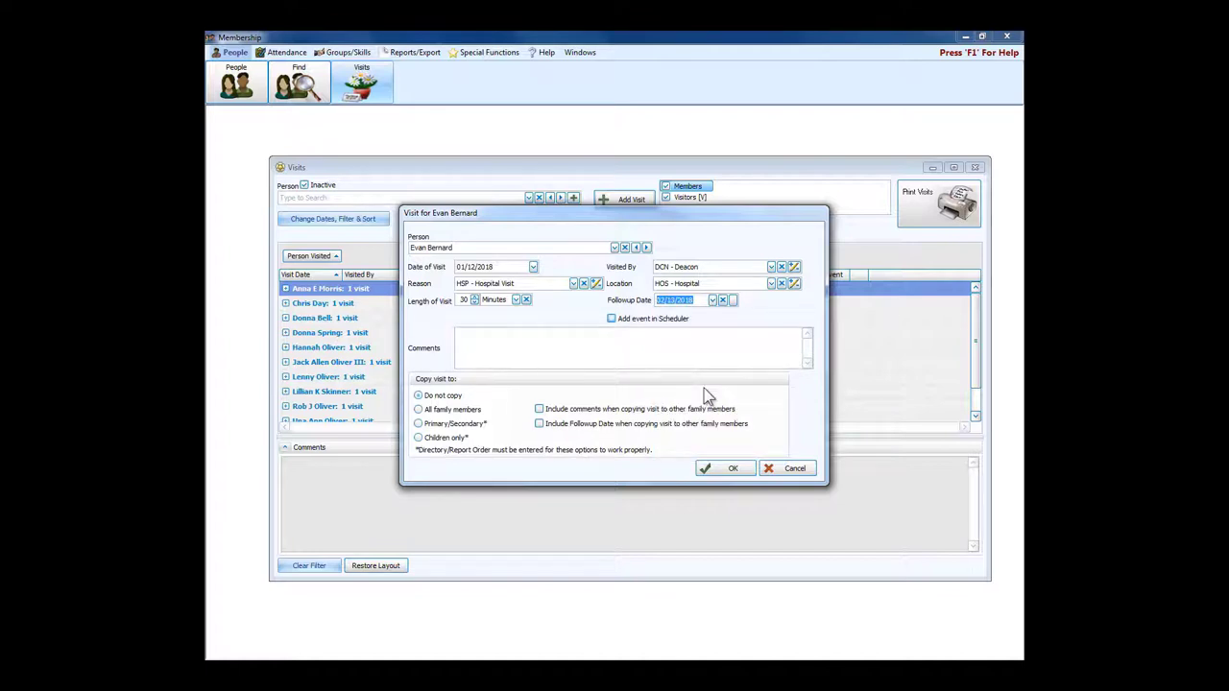
pyautogui.click(584, 338)
pyautogui.doubleClick(420, 248)
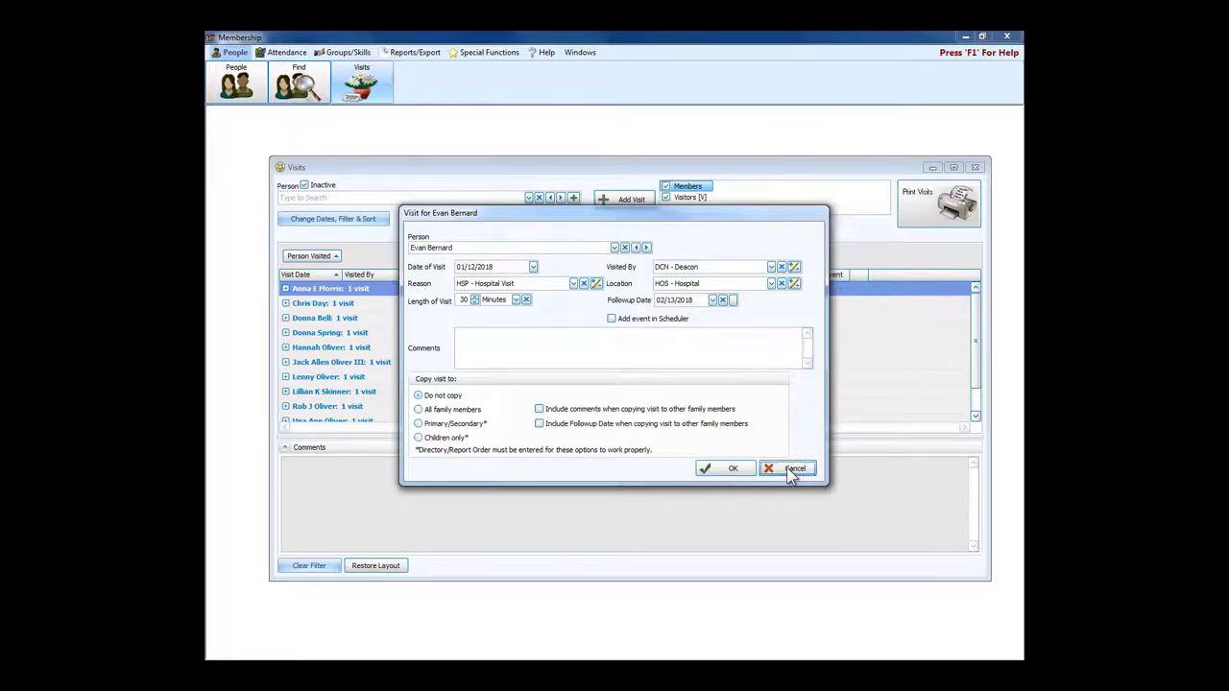
# - Cancel the Visit dialog, discarding the unsaved hospital visit
pyautogui.click(792, 471)
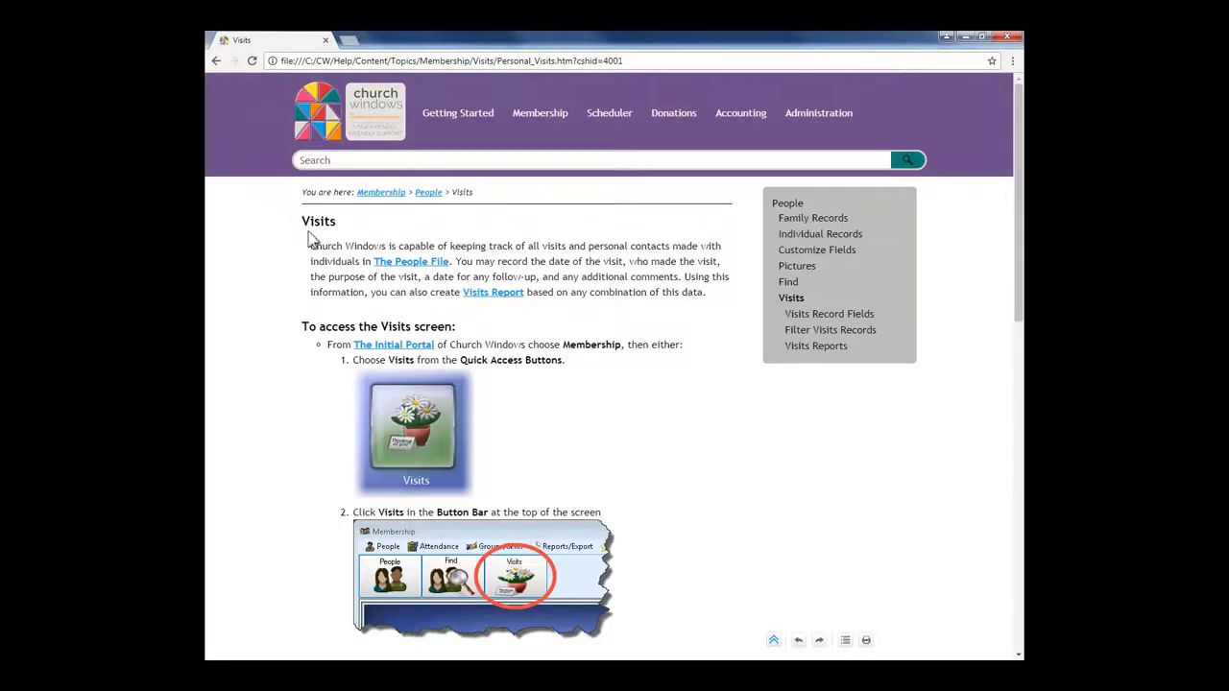
pyautogui.doubleClick(328, 222)
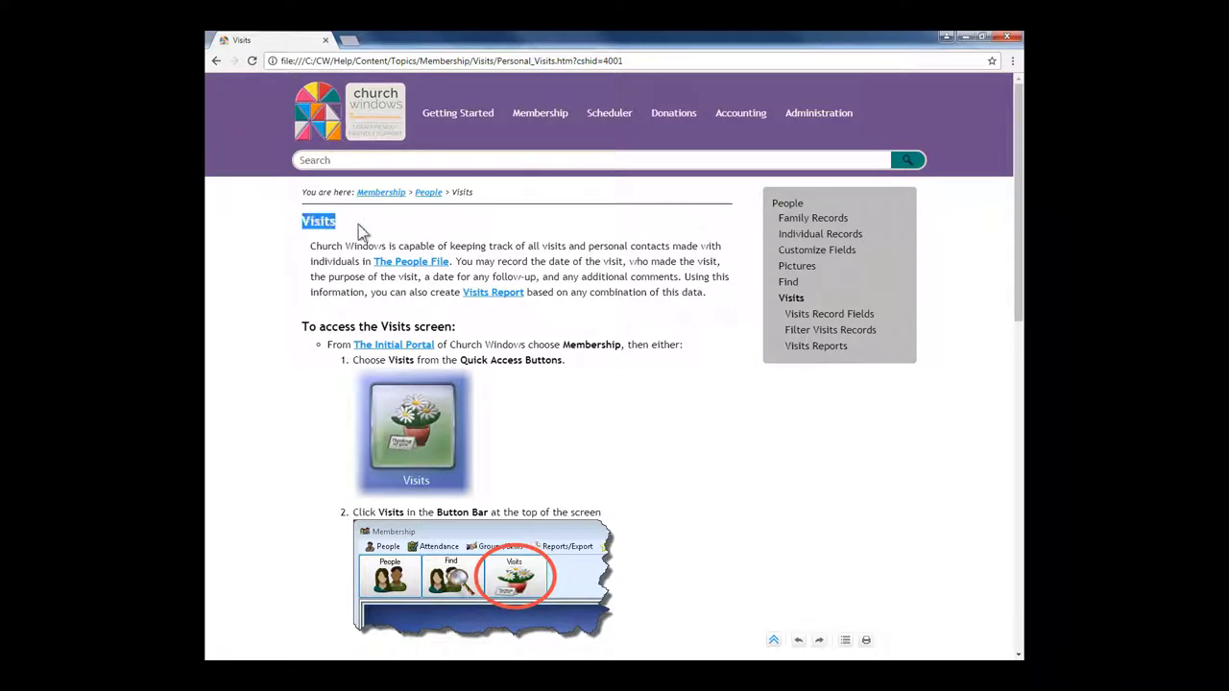
pyautogui.click(552, 394)
pyautogui.scroll(-3, 691, 448)
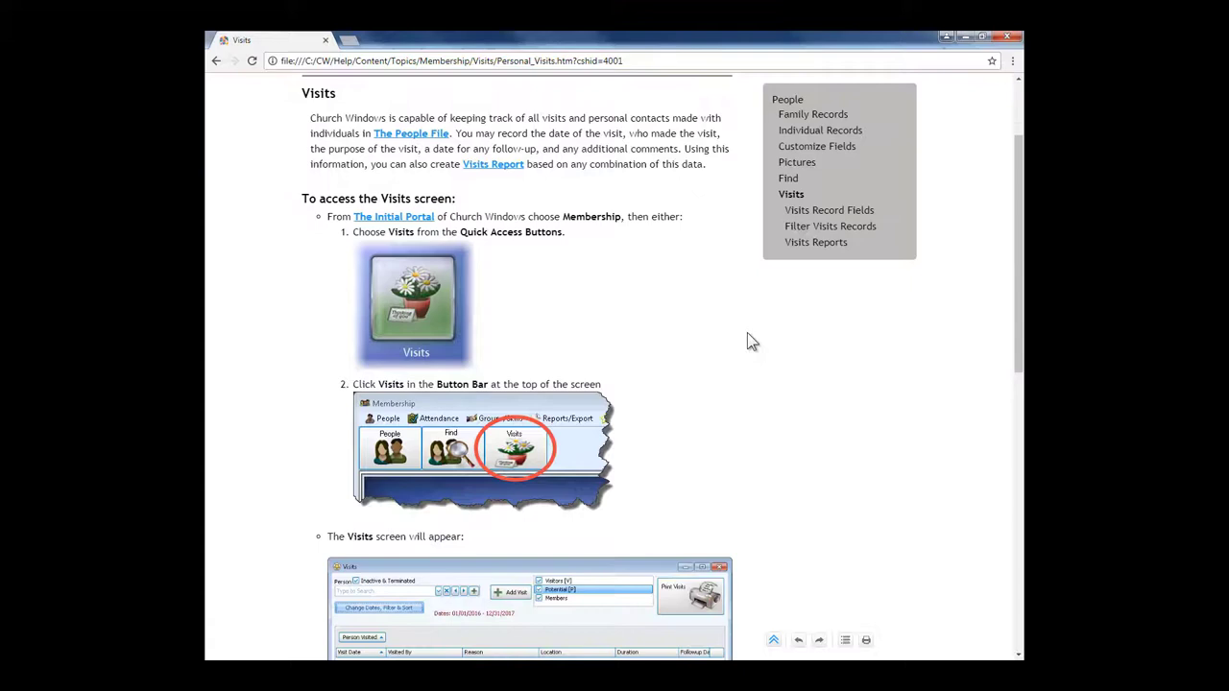
pyautogui.scroll(-5, 768, 338)
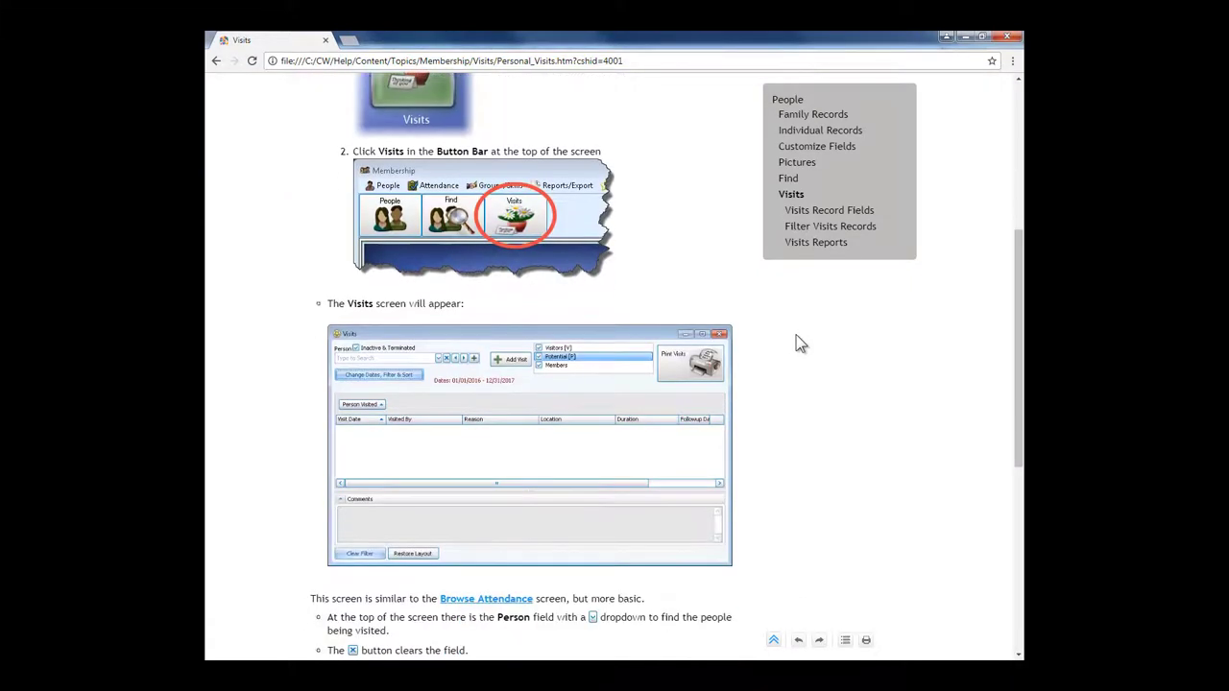
pyautogui.scroll(-5, 796, 336)
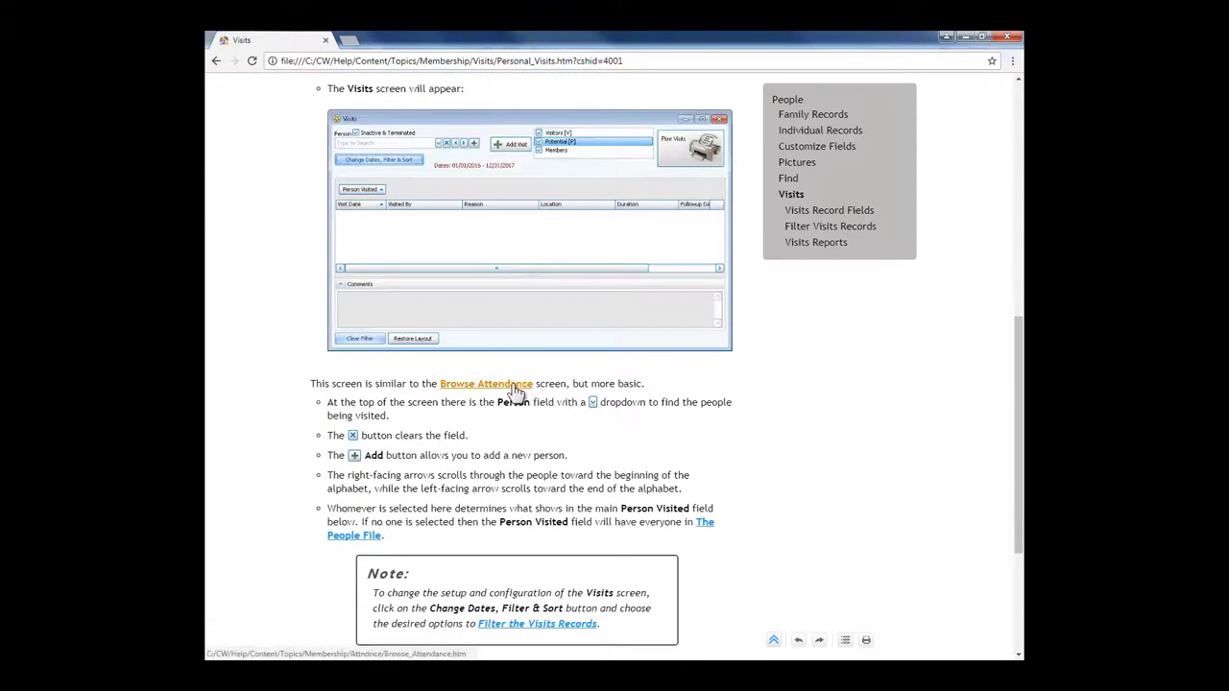
pyautogui.scroll(-3, 807, 398)
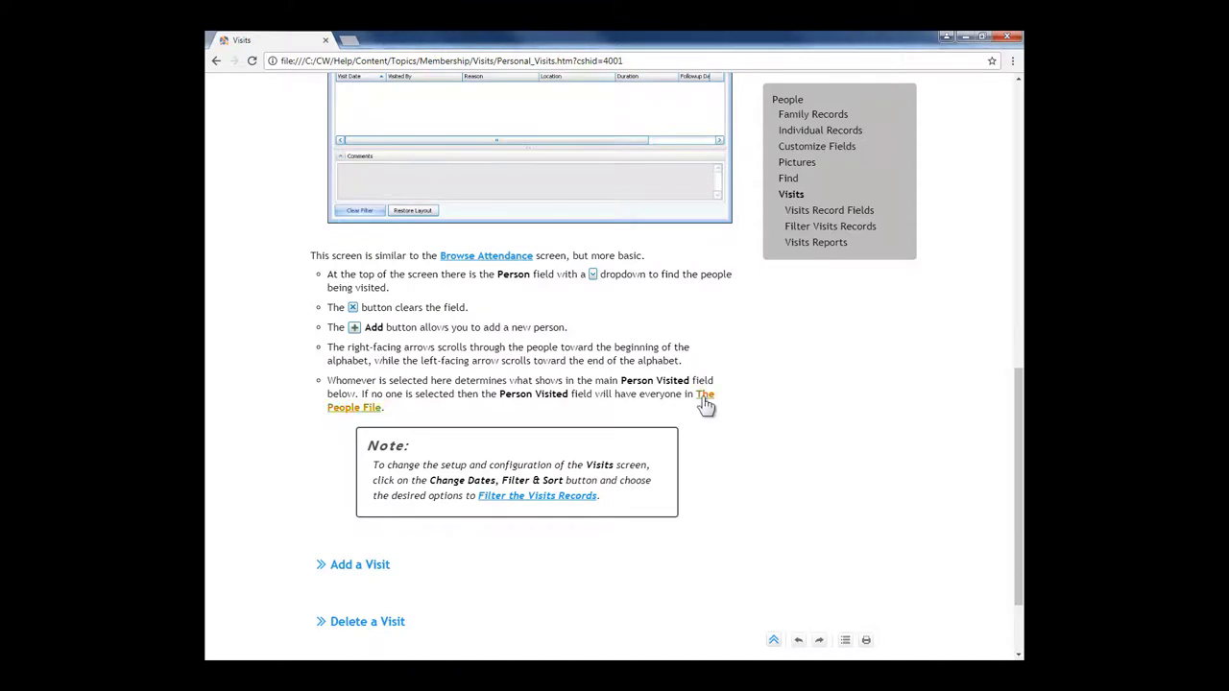
pyautogui.scroll(7, 706, 404)
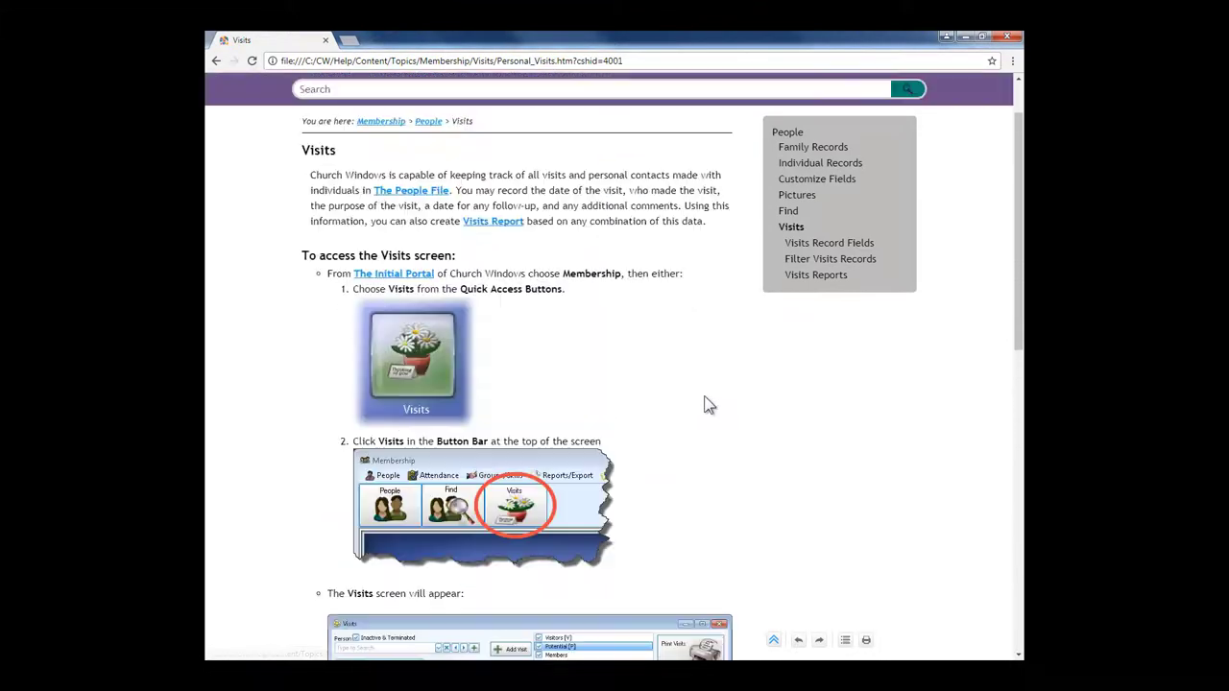
pyautogui.scroll(1, 707, 404)
pyautogui.moveTo(548, 119)
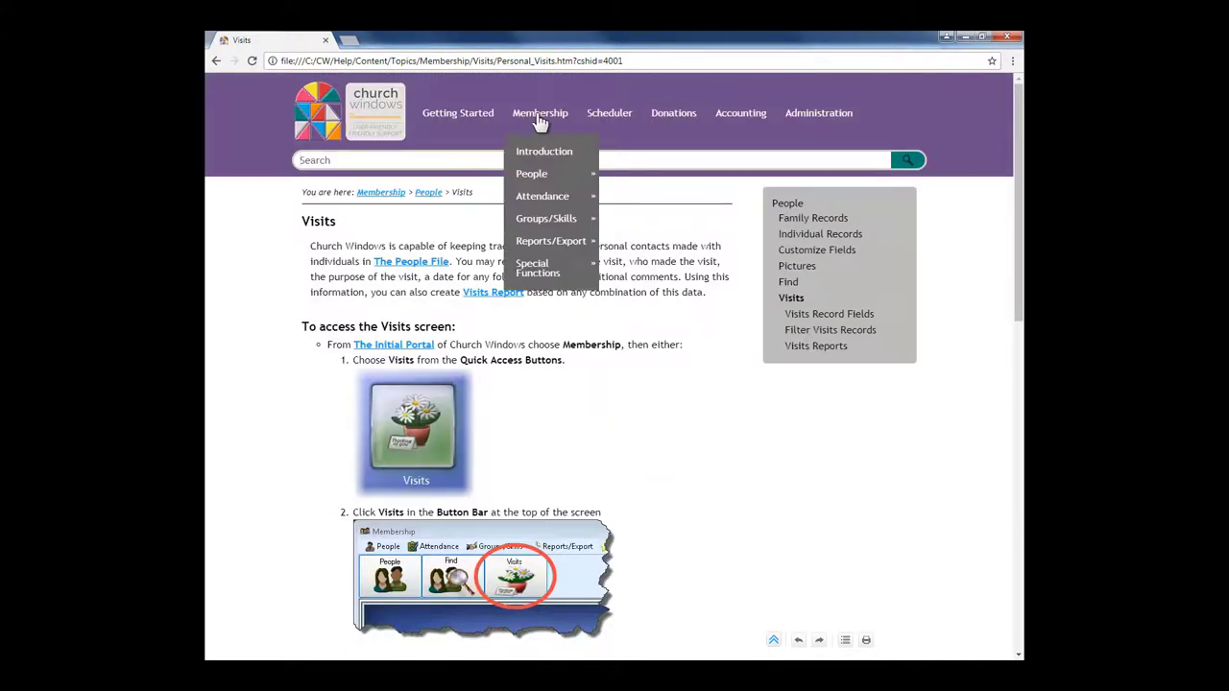
pyautogui.moveTo(555, 202)
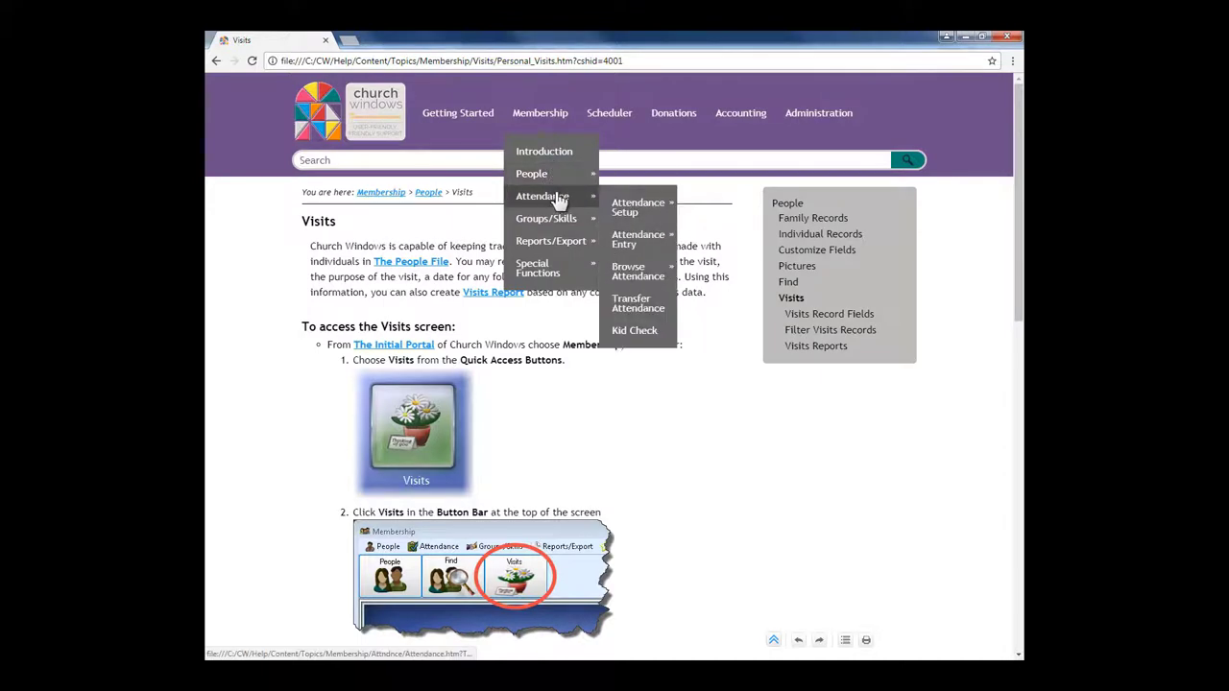
pyautogui.moveTo(625, 240)
pyautogui.moveTo(628, 275)
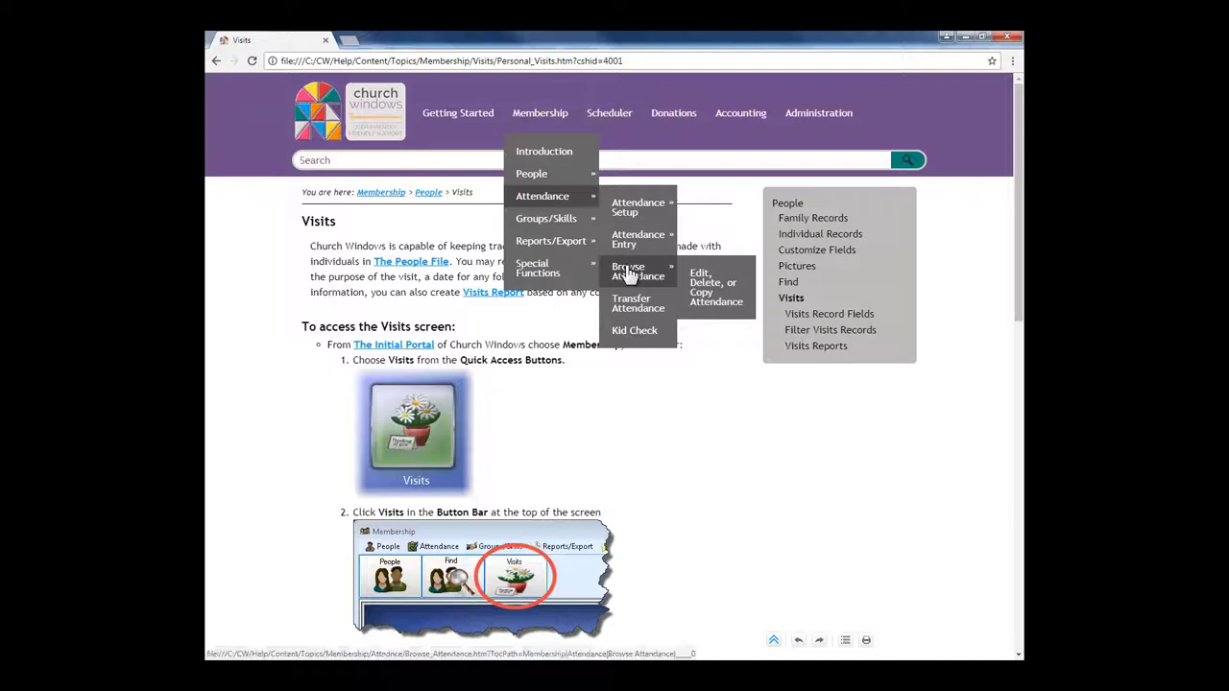
pyautogui.moveTo(617, 130)
pyautogui.moveTo(624, 197)
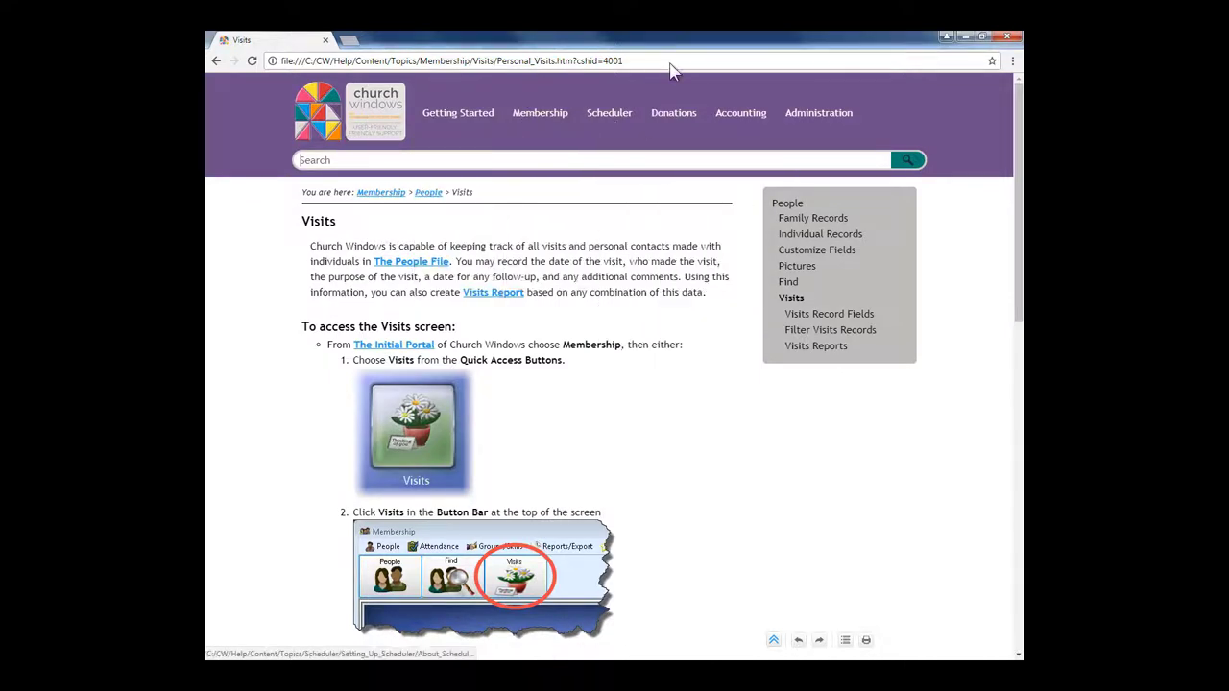
# - Close the help pages, the Visits list and the Membership module, then open Administration > Security
pyautogui.click(1006, 39)
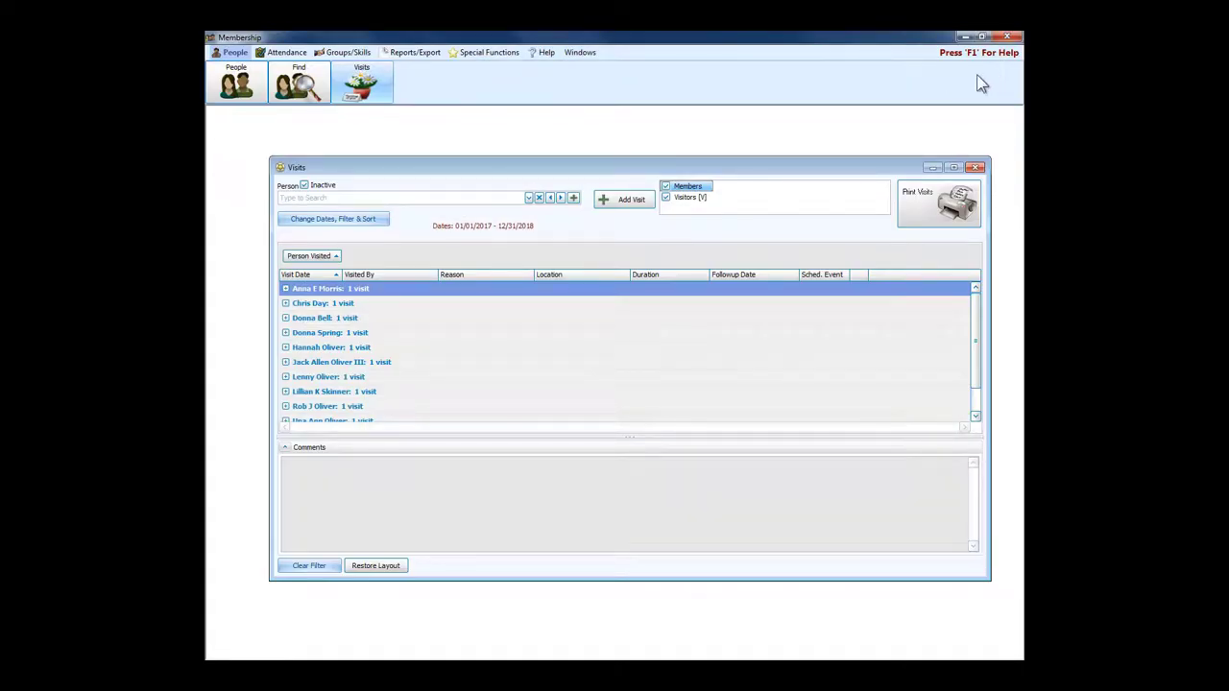
pyautogui.click(975, 169)
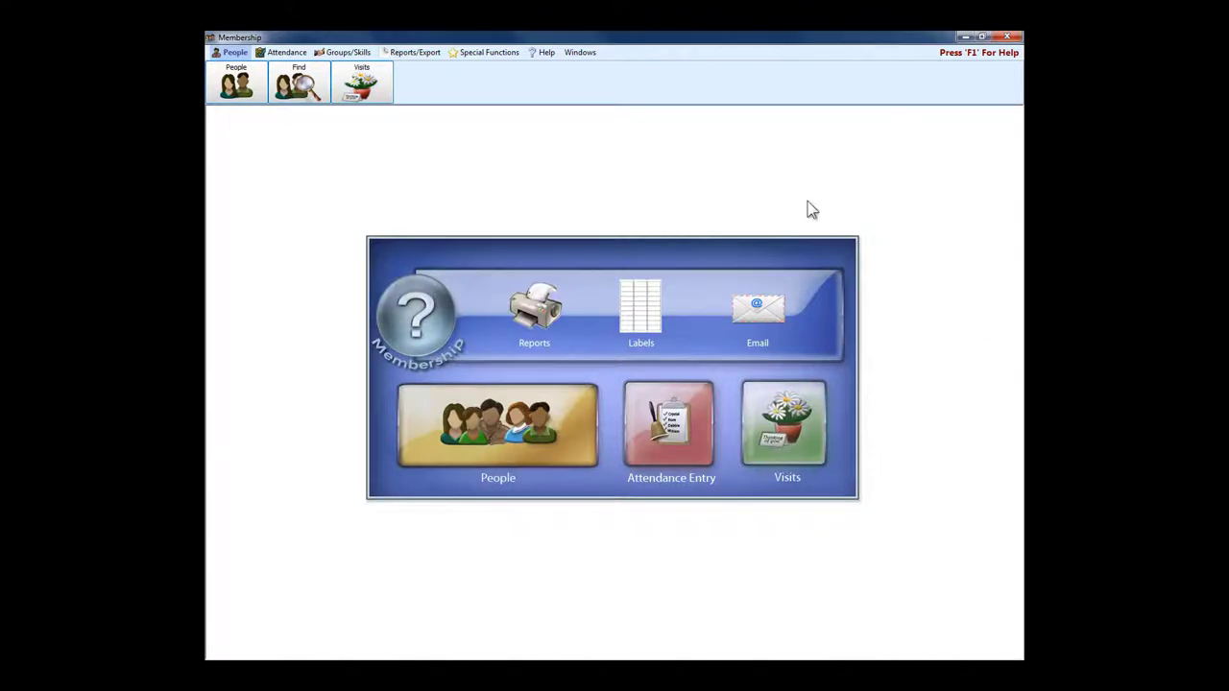
pyautogui.click(1008, 40)
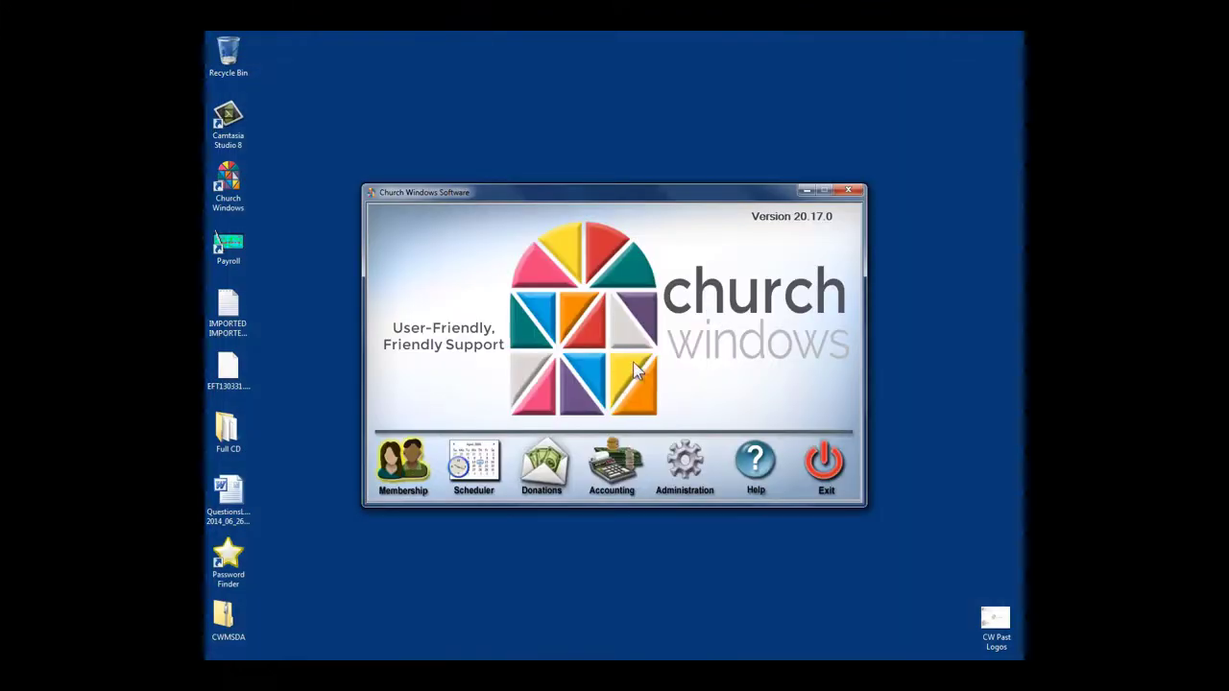
pyautogui.click(679, 466)
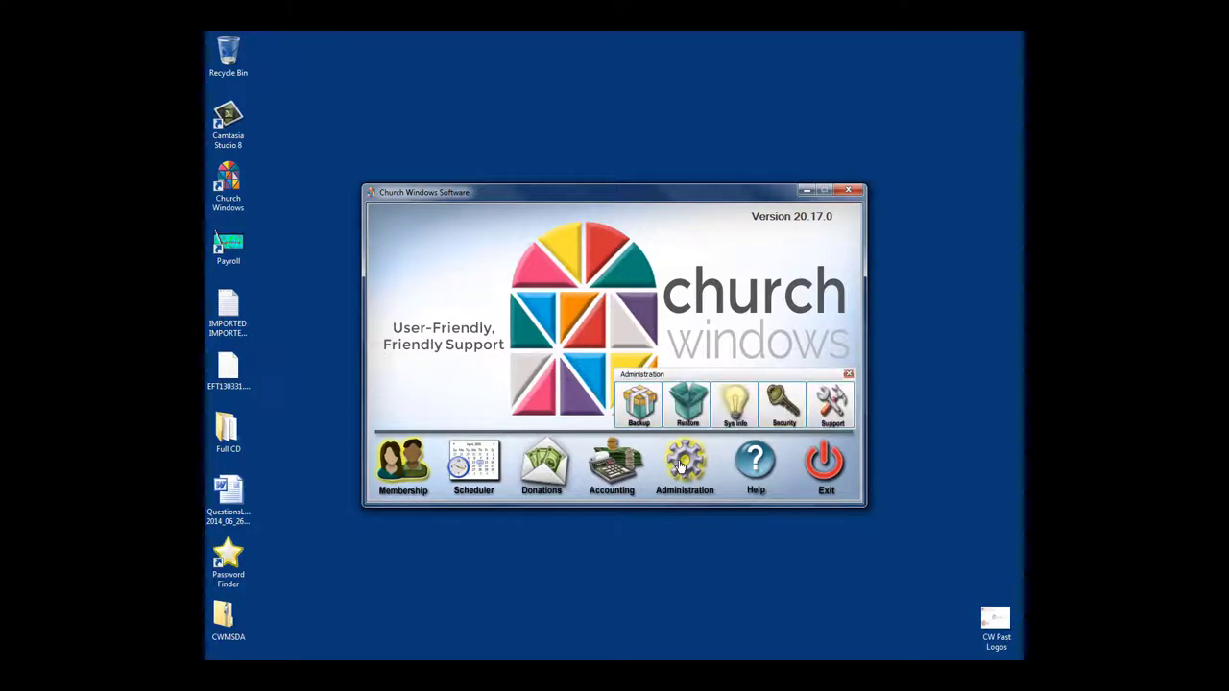
pyautogui.click(784, 413)
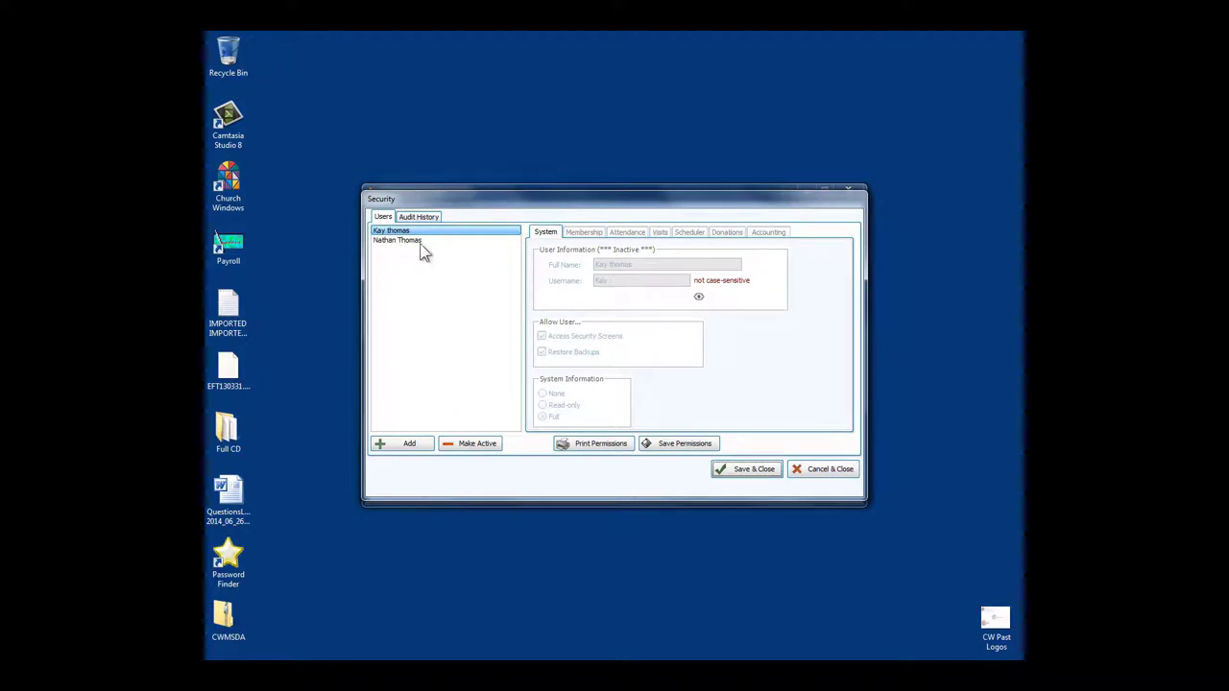
# - Activate the first user with a password, and revoke their View rights for Visits, Attendance and Event Codes
pyautogui.click(478, 445)
pyautogui.click(641, 297)
pyautogui.write('1')
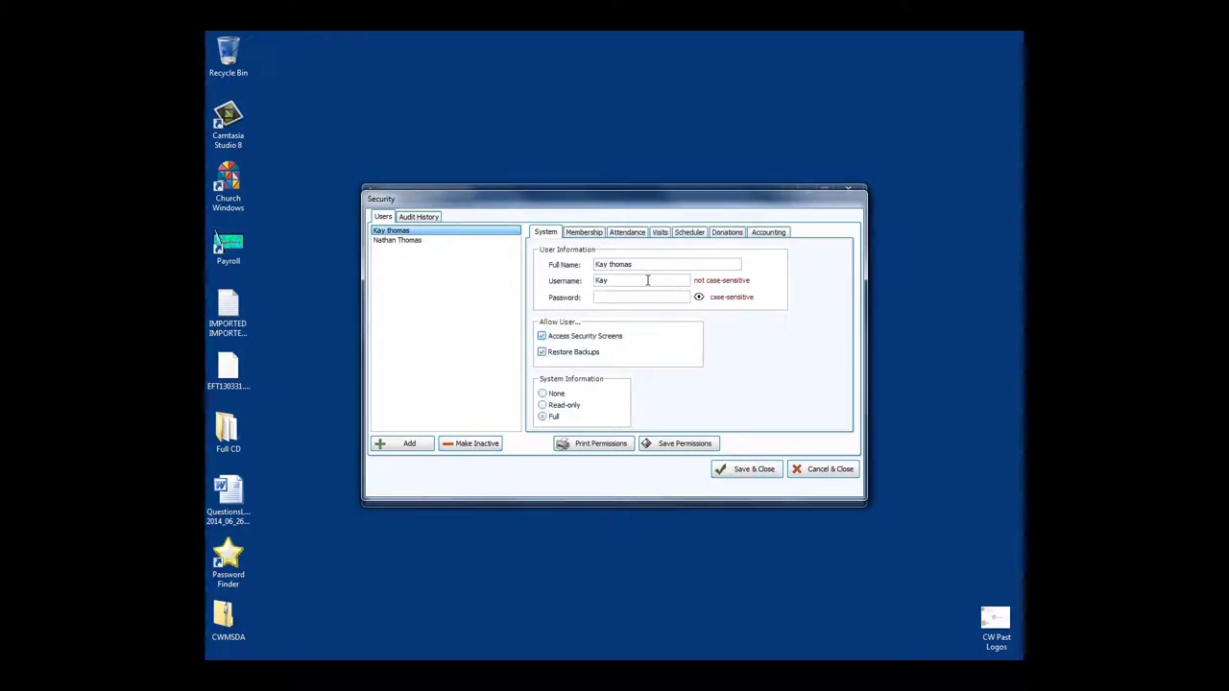
pyautogui.click(660, 233)
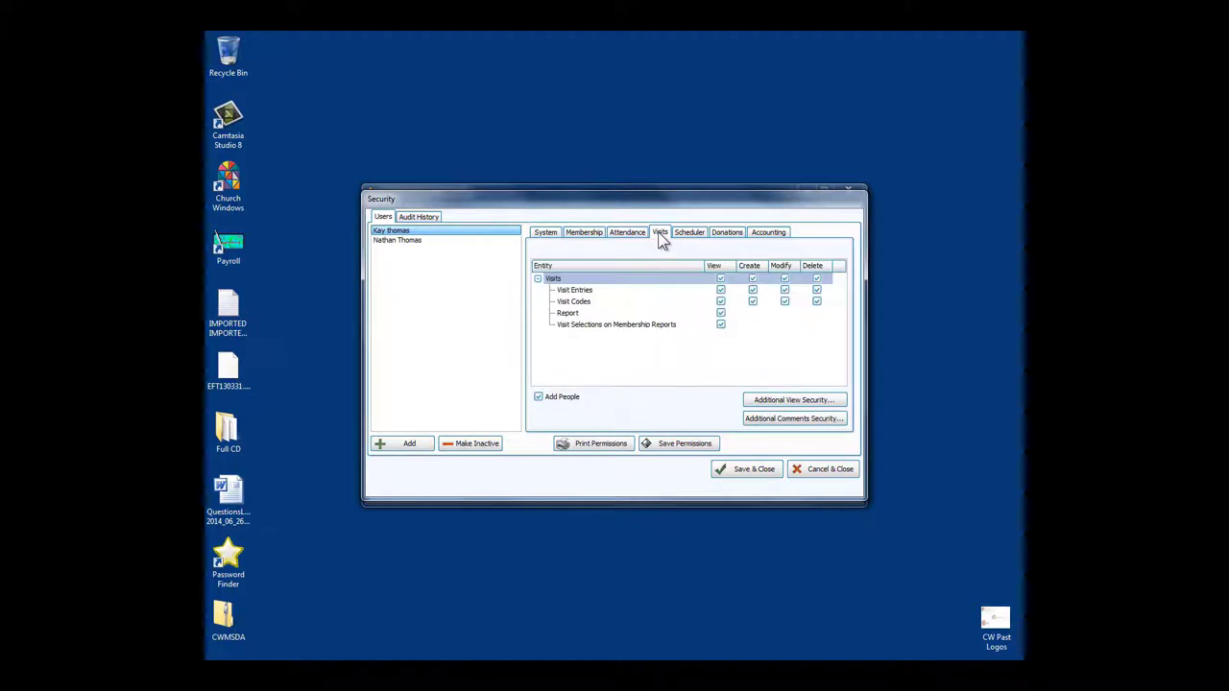
pyautogui.click(721, 279)
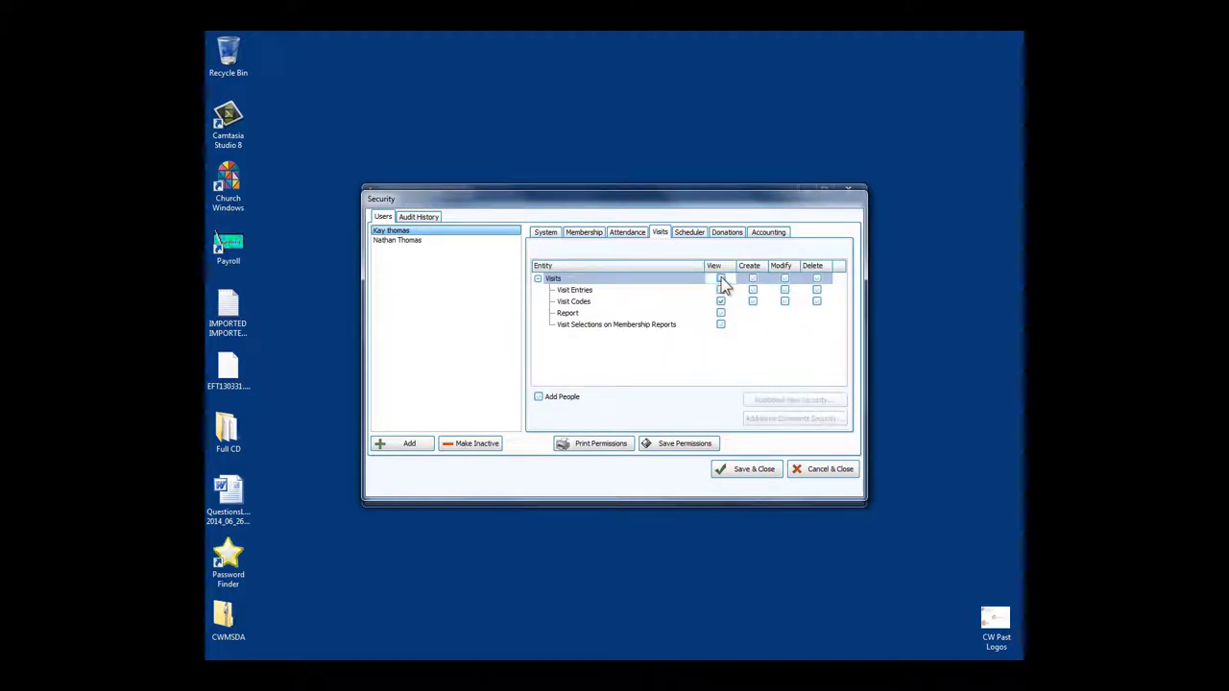
pyautogui.click(629, 233)
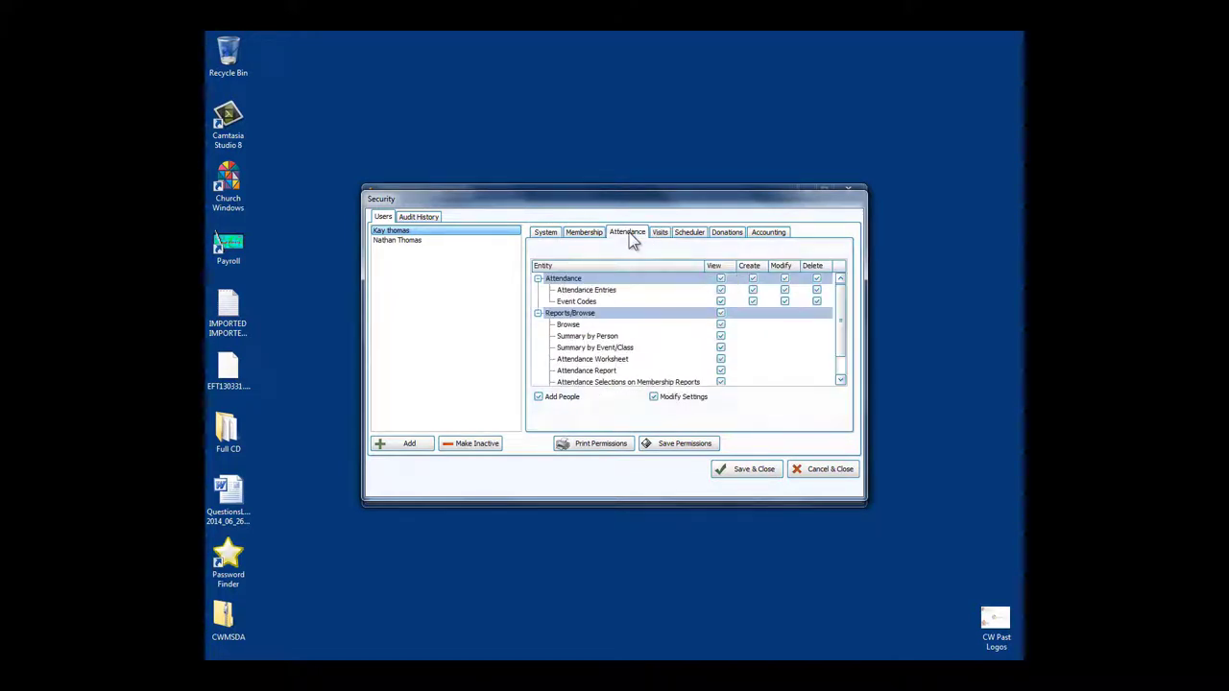
pyautogui.click(721, 279)
pyautogui.click(721, 302)
# - Remove the user's Create and Delete rights on Membership records, keeping Modify, then view Donations permissions
pyautogui.click(585, 234)
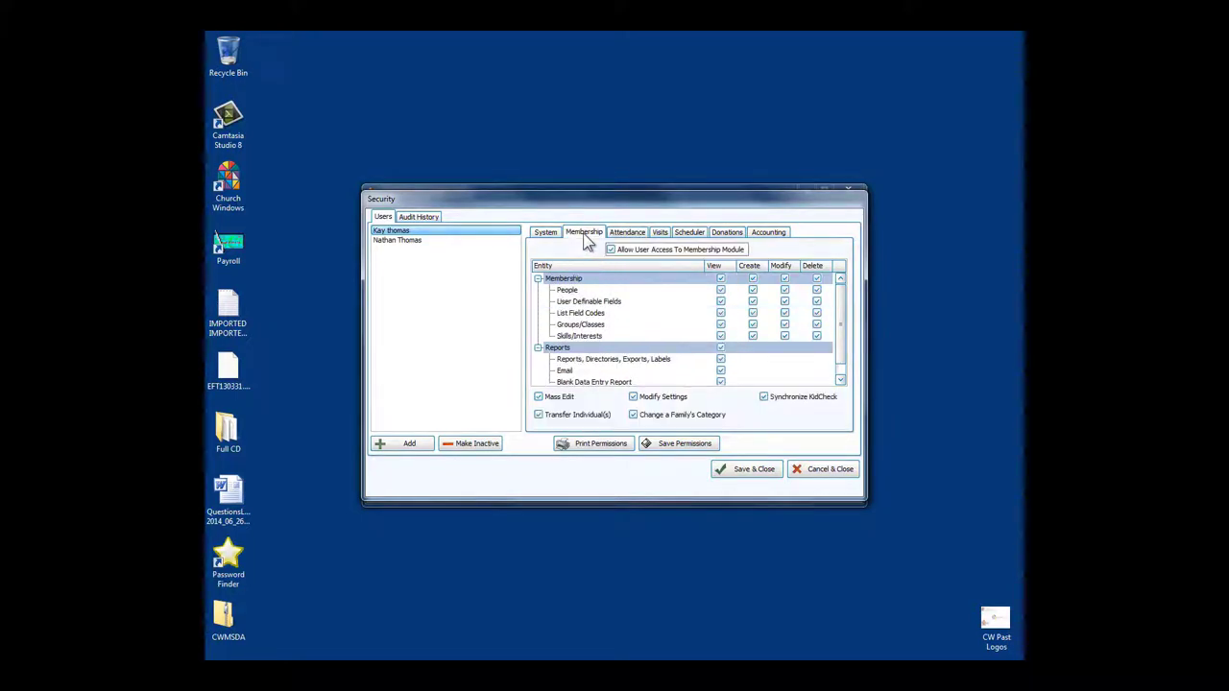
pyautogui.click(753, 279)
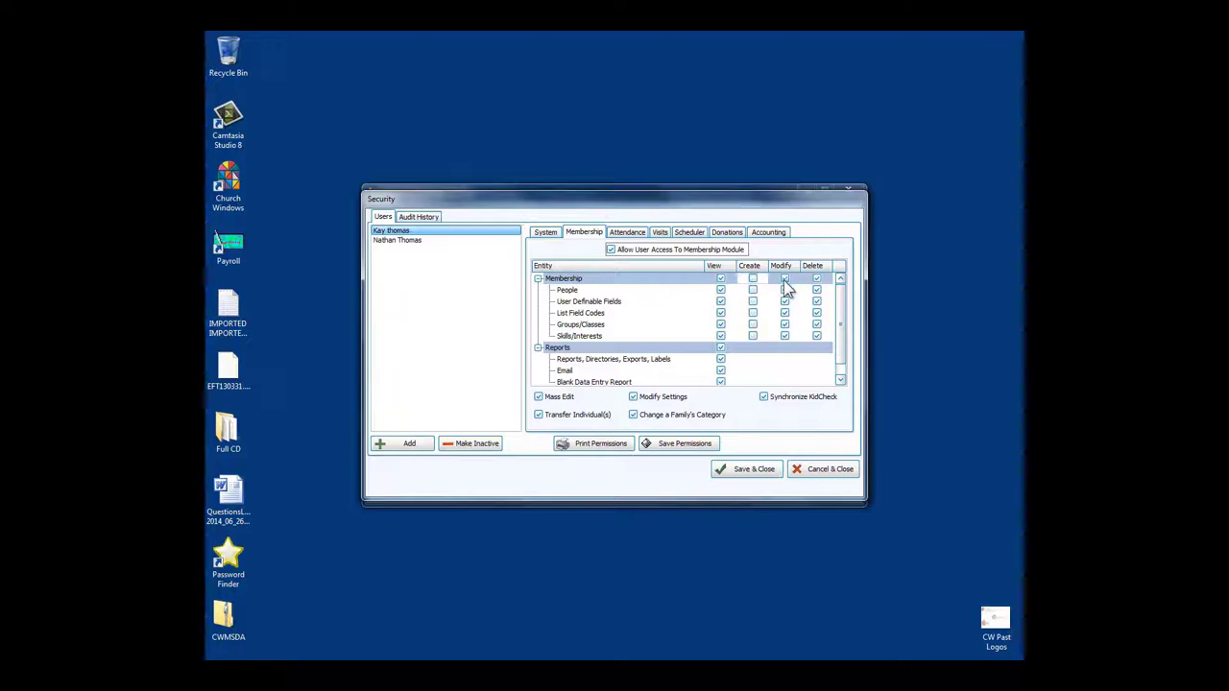
pyautogui.click(816, 280)
pyautogui.click(786, 278)
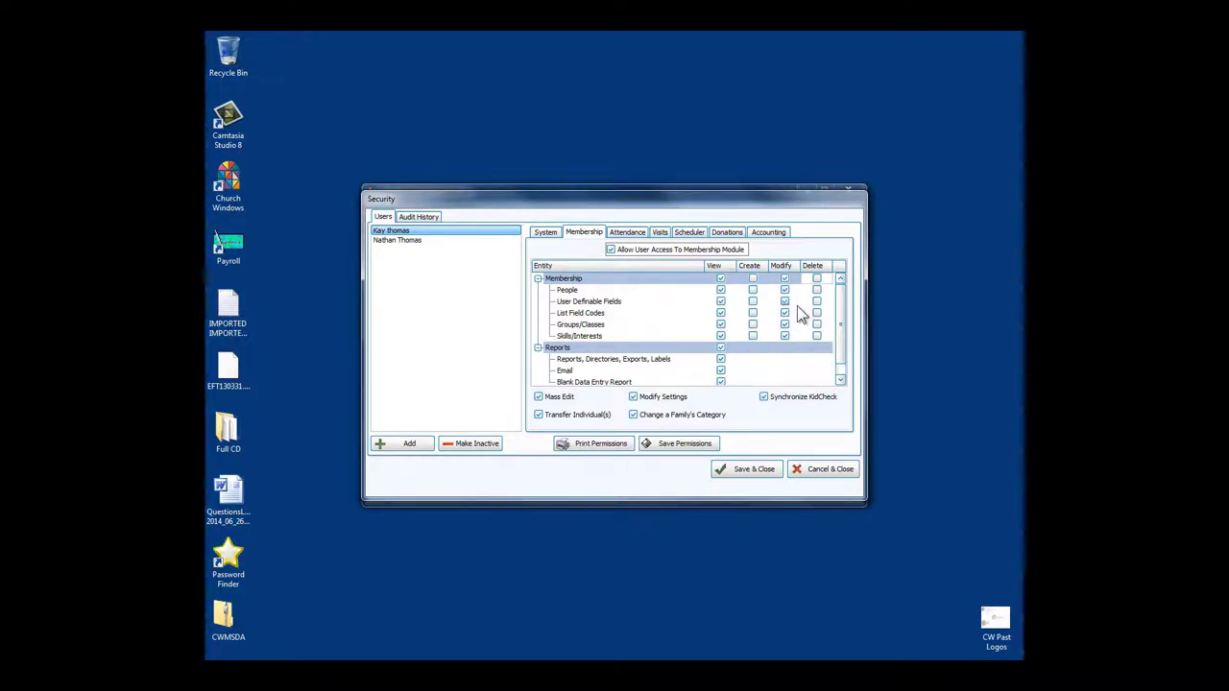
pyautogui.click(728, 233)
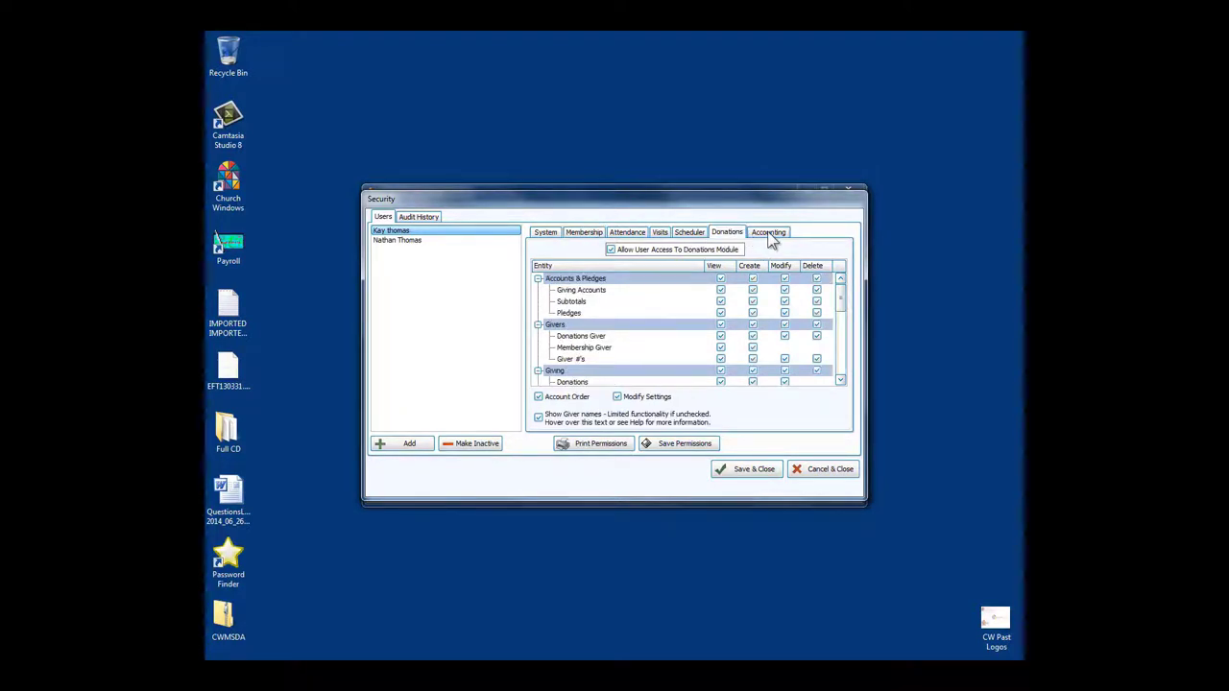
# - Review the Donations, Accounting and System permissions, then Cancel & Close without saving
pyautogui.press('Right')
pyautogui.click(728, 233)
pyautogui.click(780, 238)
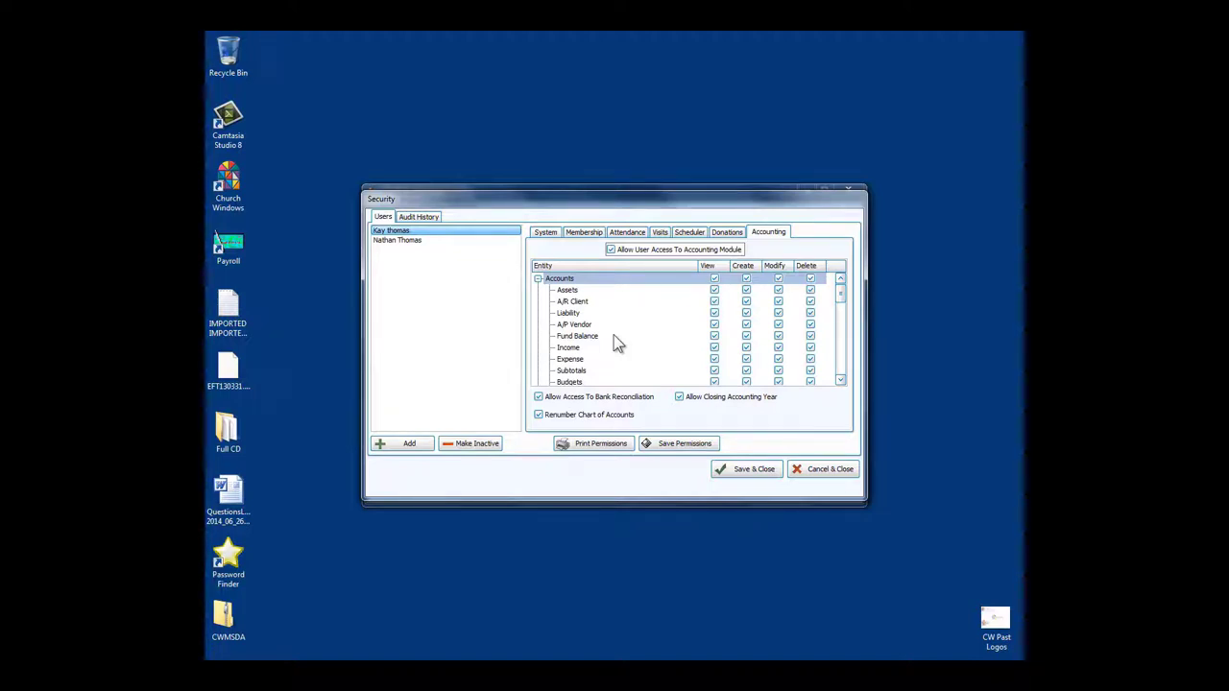
pyautogui.click(555, 233)
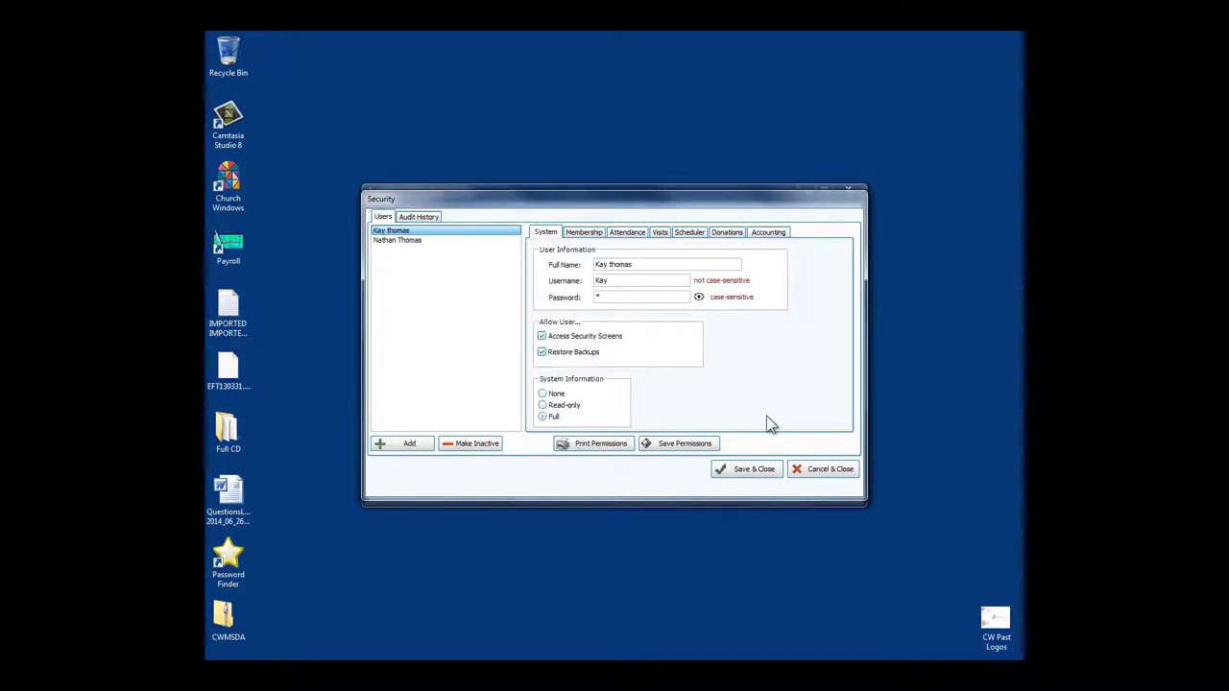
pyautogui.click(829, 470)
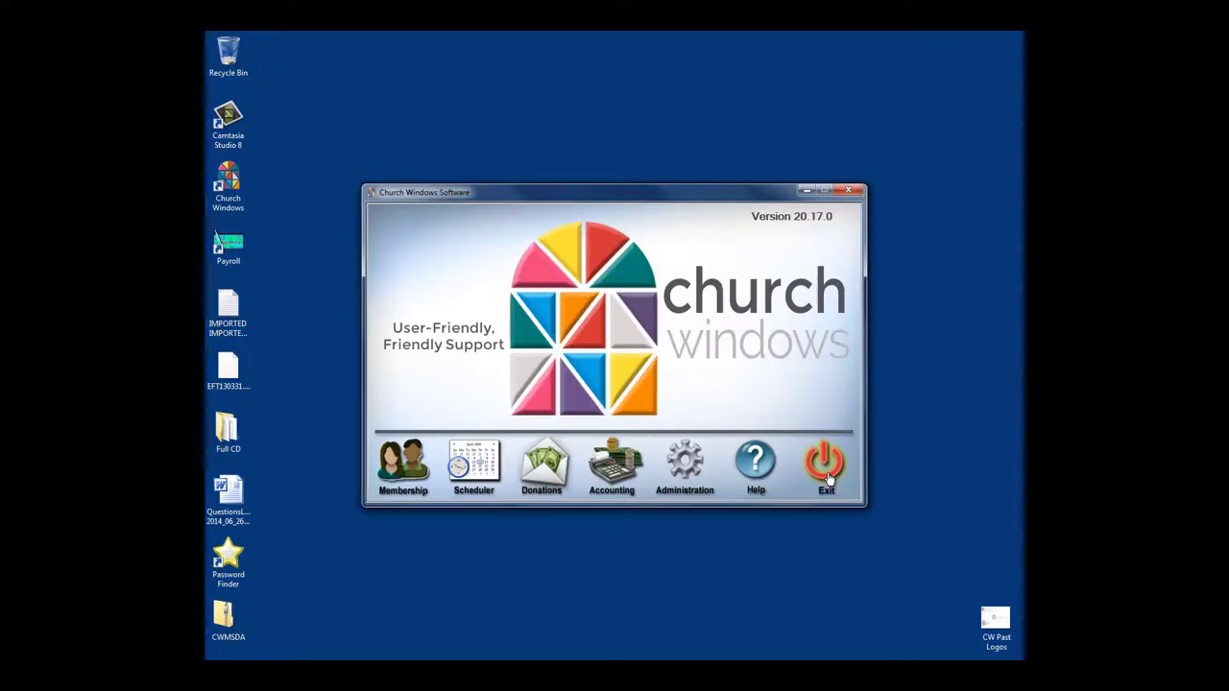
pyautogui.click(676, 468)
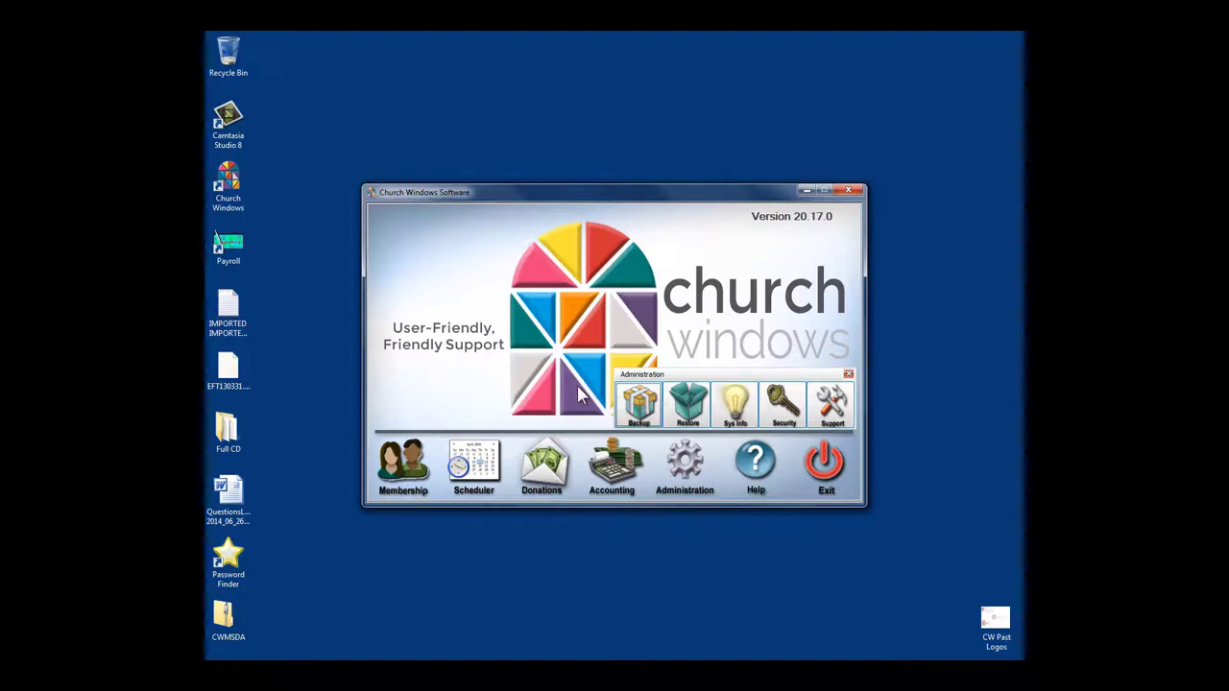
# - Open the Membership module maximized and start a new Attendance Entry
pyautogui.click(848, 374)
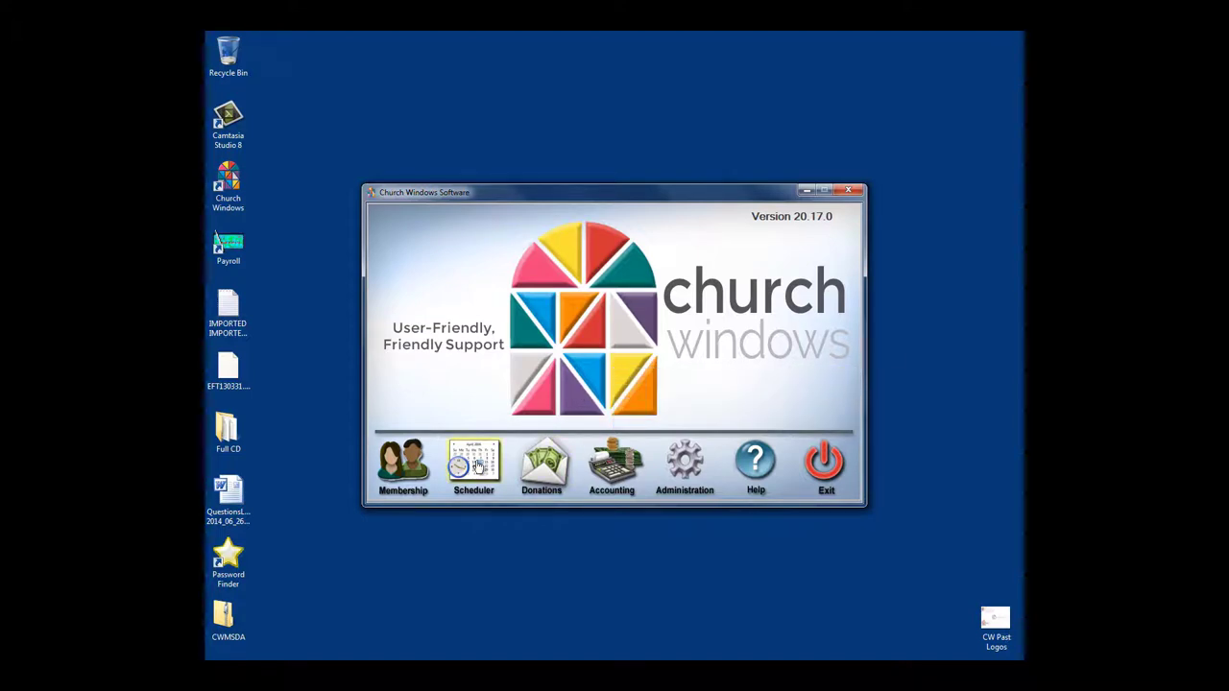
pyautogui.click(412, 474)
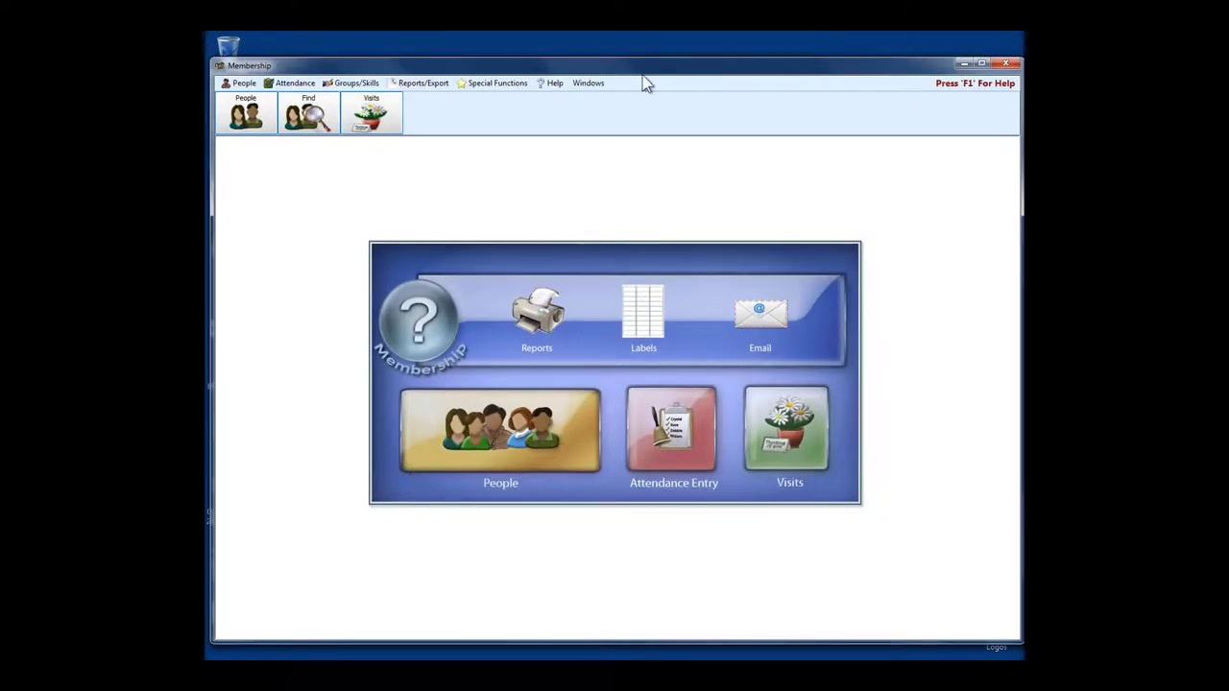
pyautogui.click(981, 64)
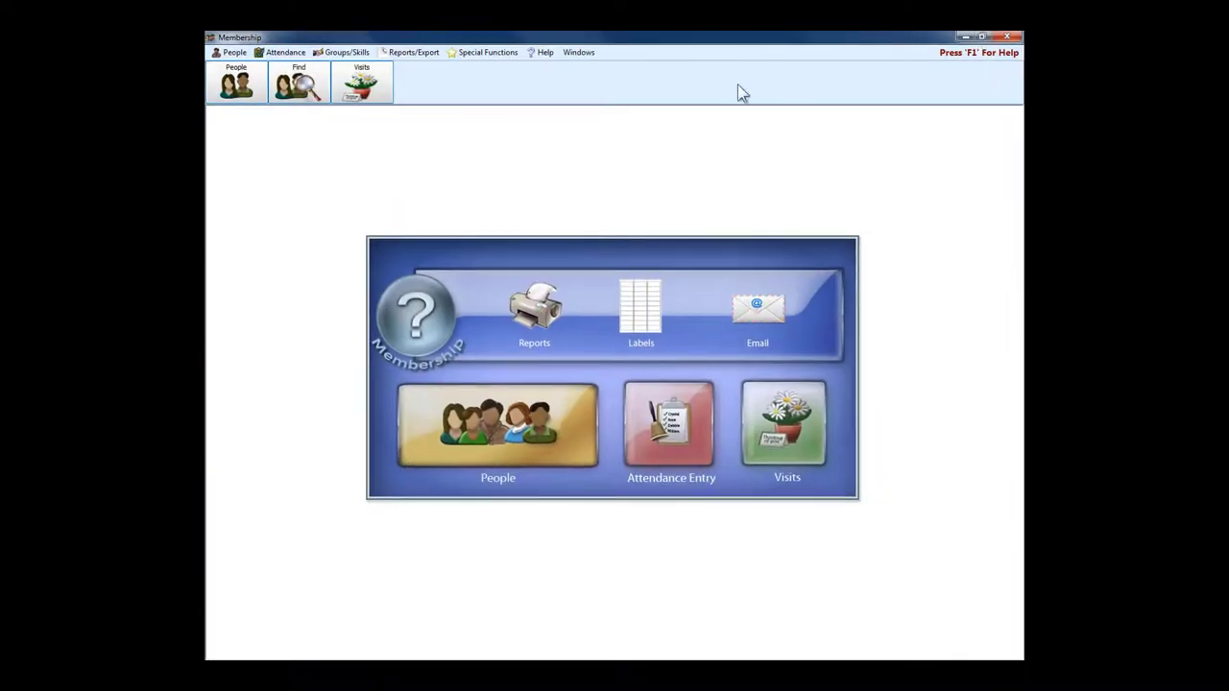
pyautogui.click(276, 53)
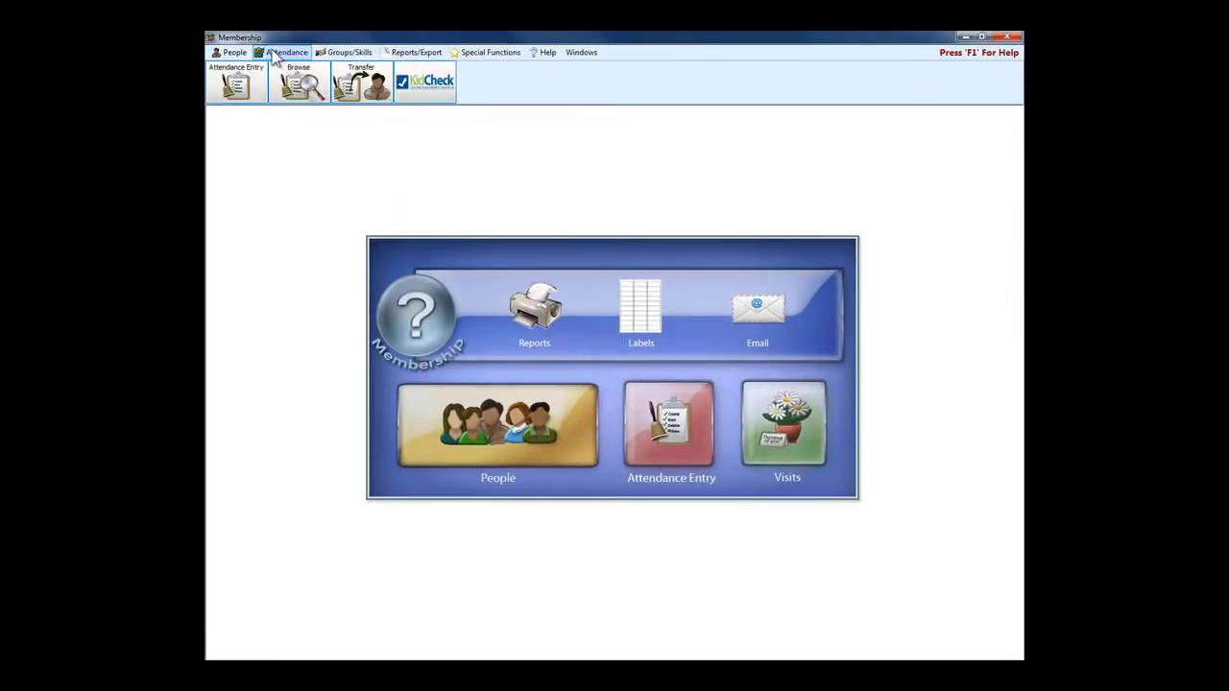
pyautogui.click(236, 88)
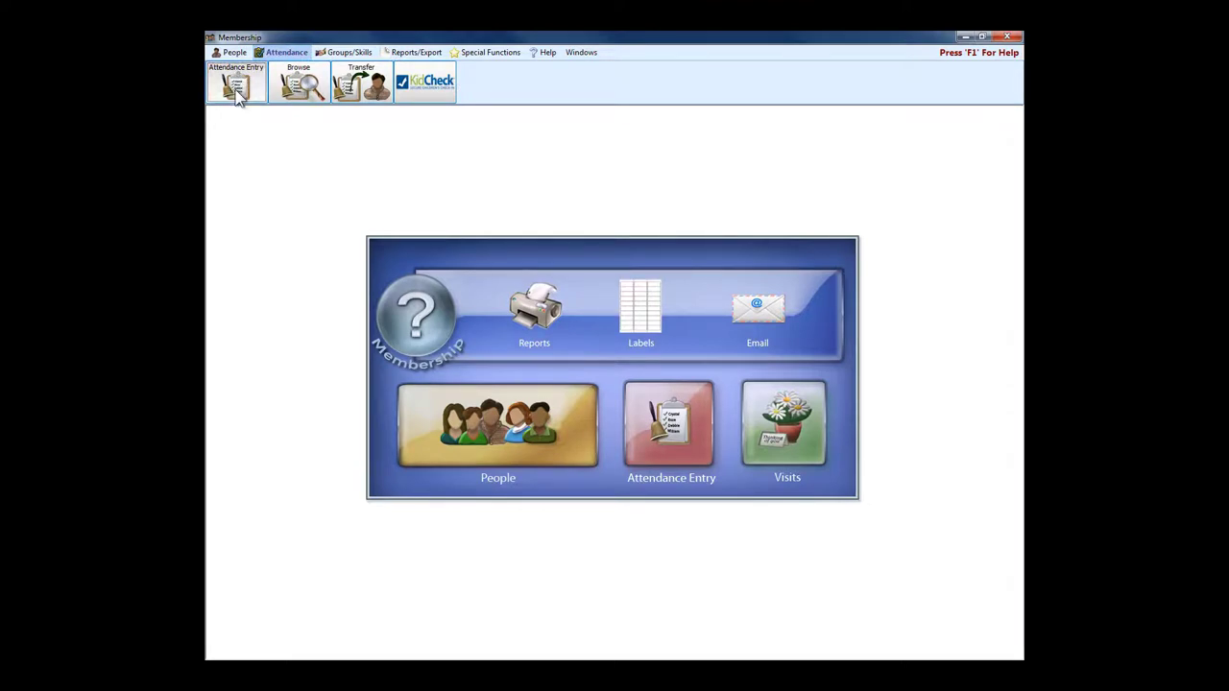
# - Choose the SW - Sunday AM Worship event and set the attendance date to 01/07/2018
pyautogui.click(648, 194)
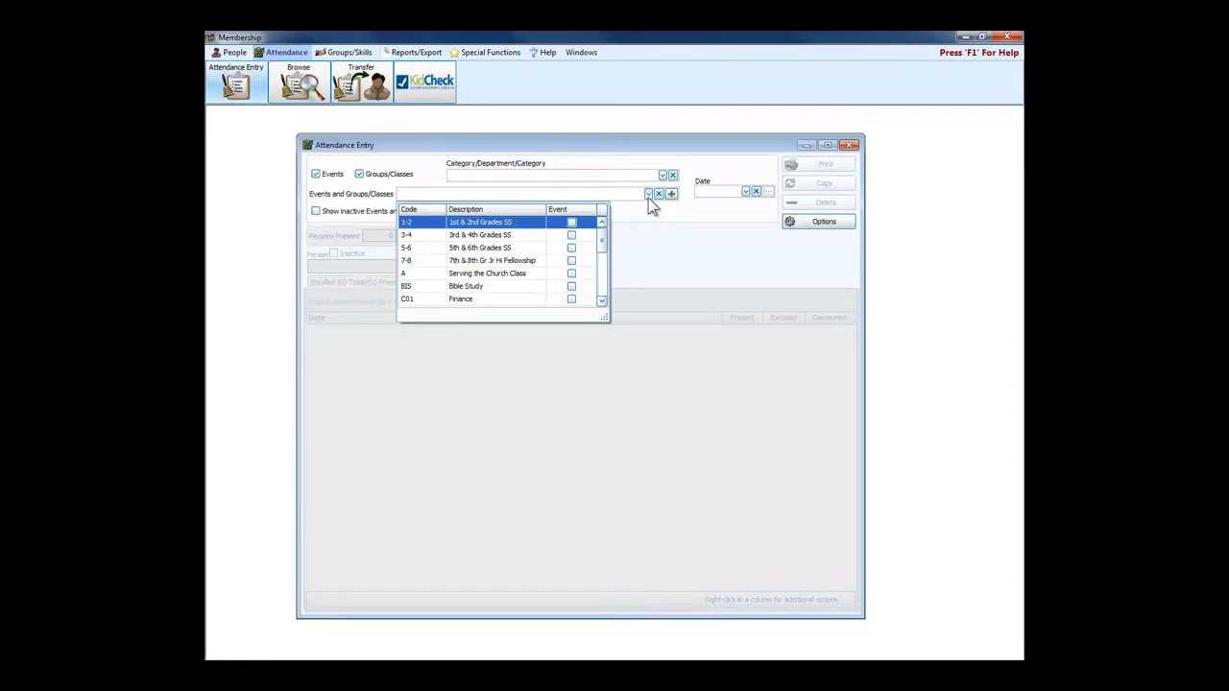
pyautogui.scroll(-4, 527, 271)
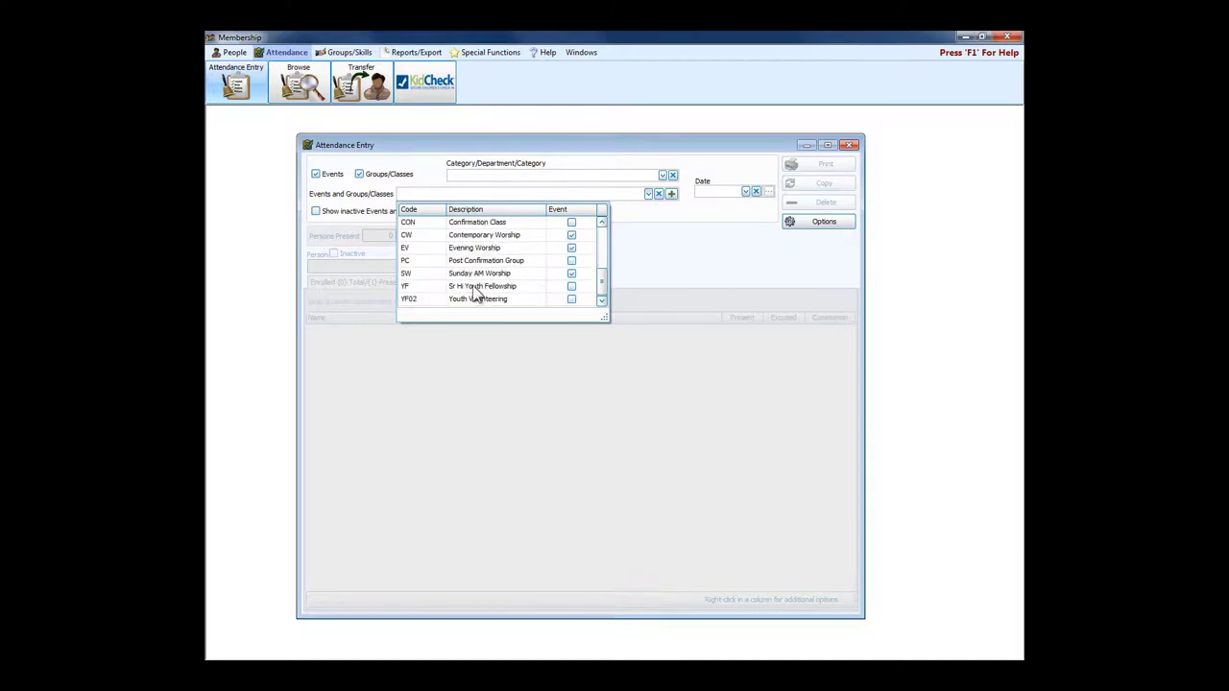
pyautogui.click(473, 276)
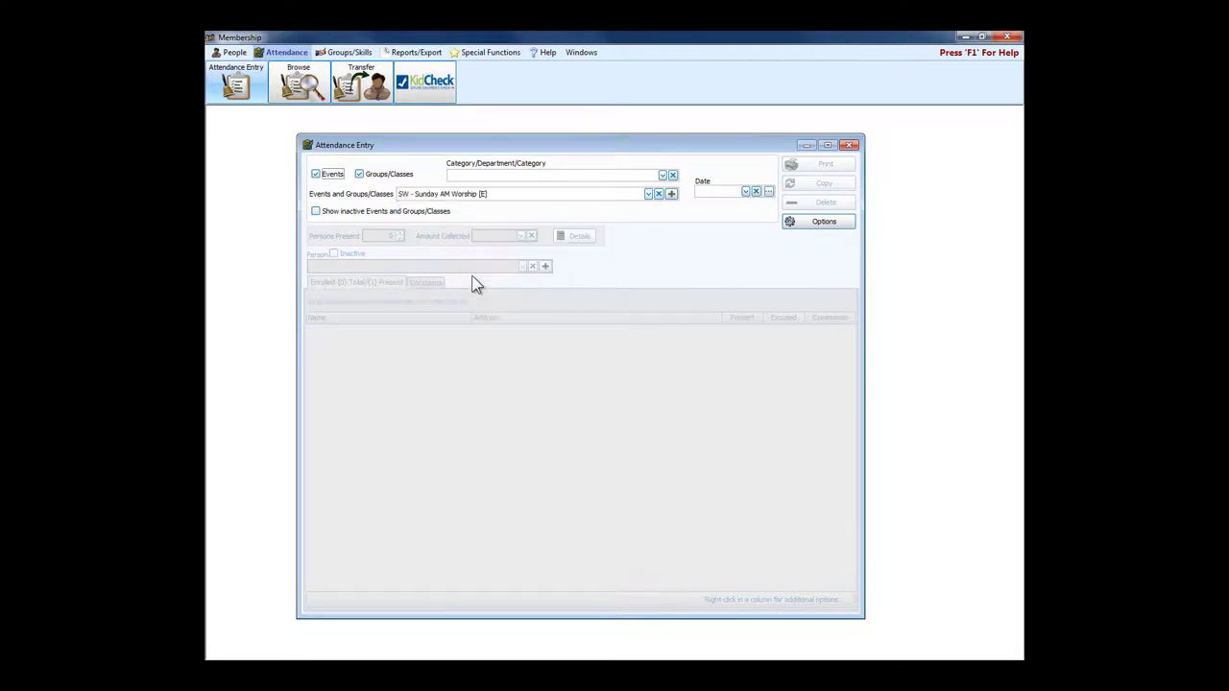
pyautogui.click(747, 193)
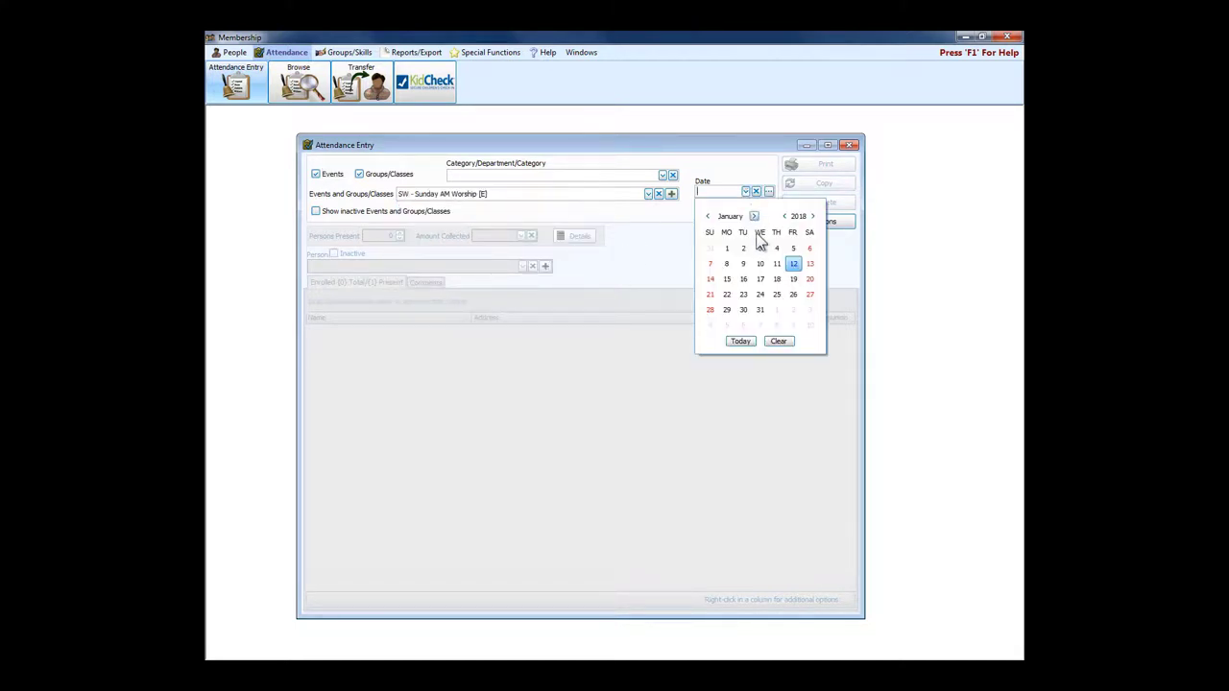
pyautogui.click(711, 265)
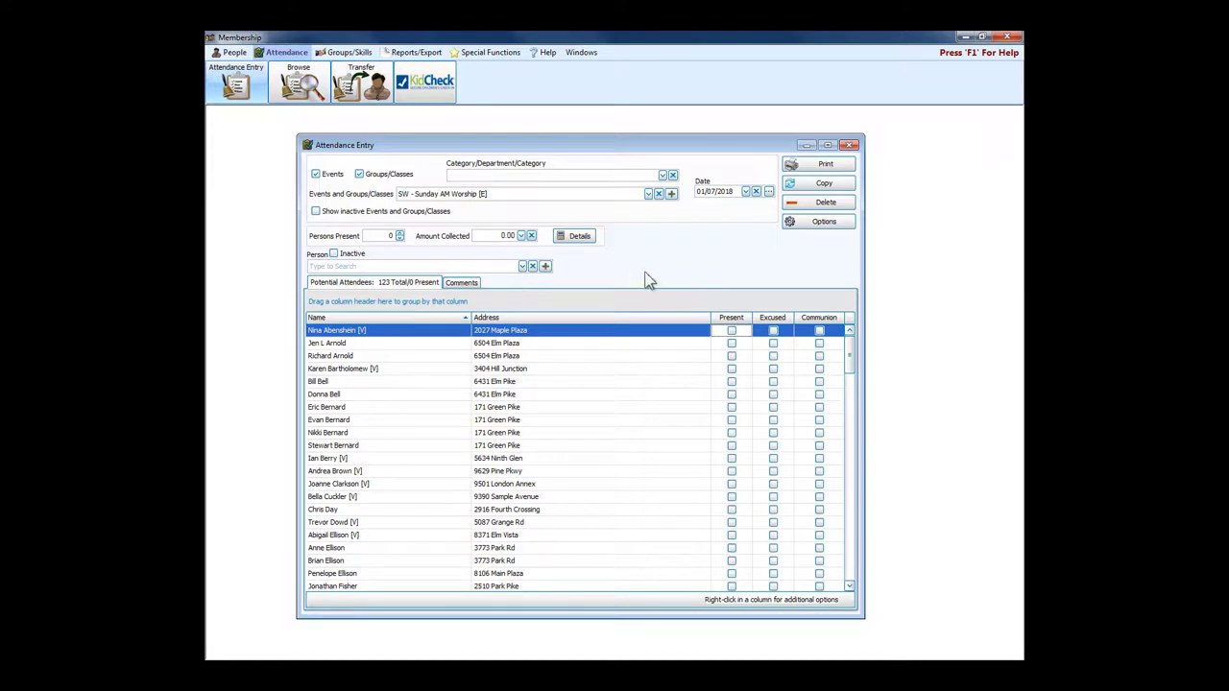
# - Tick the Present box for seven attendees in the list
pyautogui.click(732, 343)
pyautogui.click(732, 368)
pyautogui.click(732, 381)
pyautogui.click(731, 419)
pyautogui.click(732, 445)
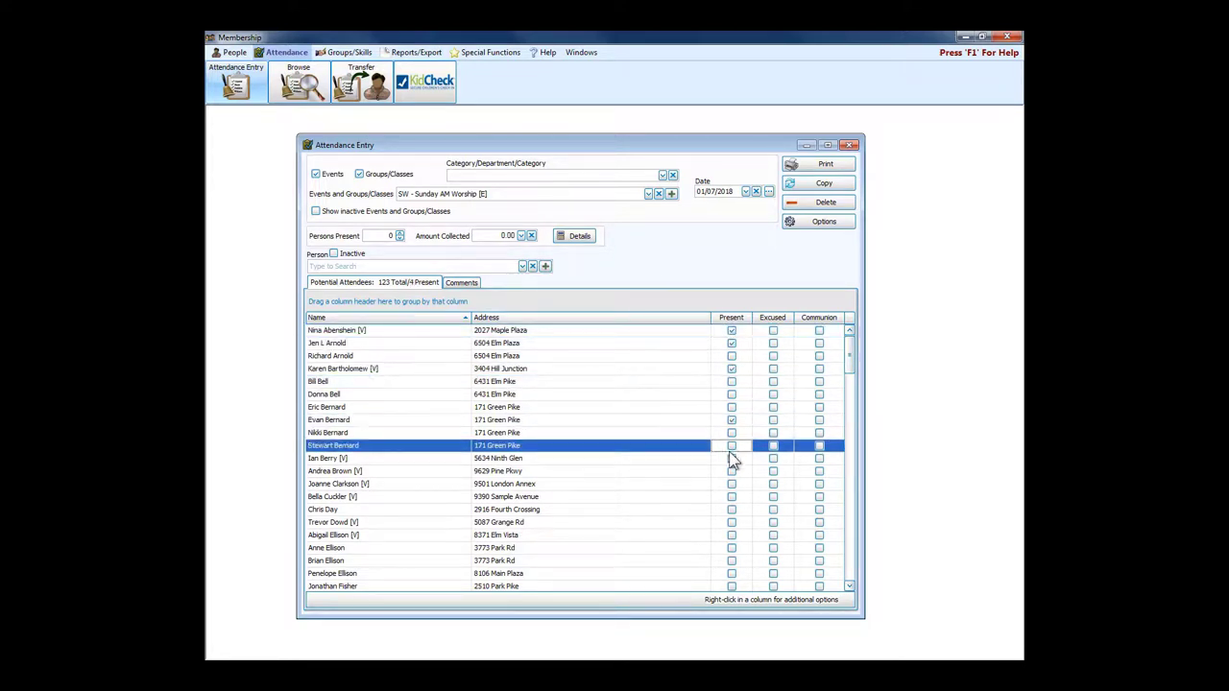
pyautogui.click(732, 471)
pyautogui.click(732, 497)
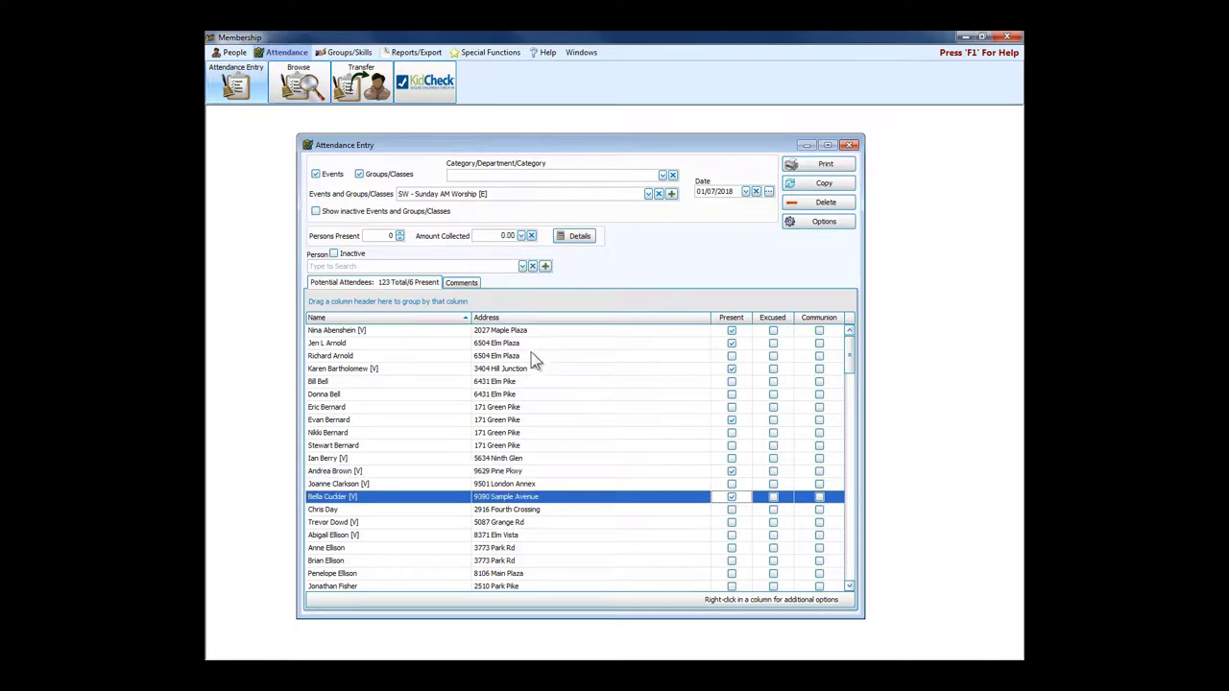
# - Find a person by surname in the Person box and mark them present, toggling the mark off and on
pyautogui.click(478, 266)
pyautogui.write('mill')
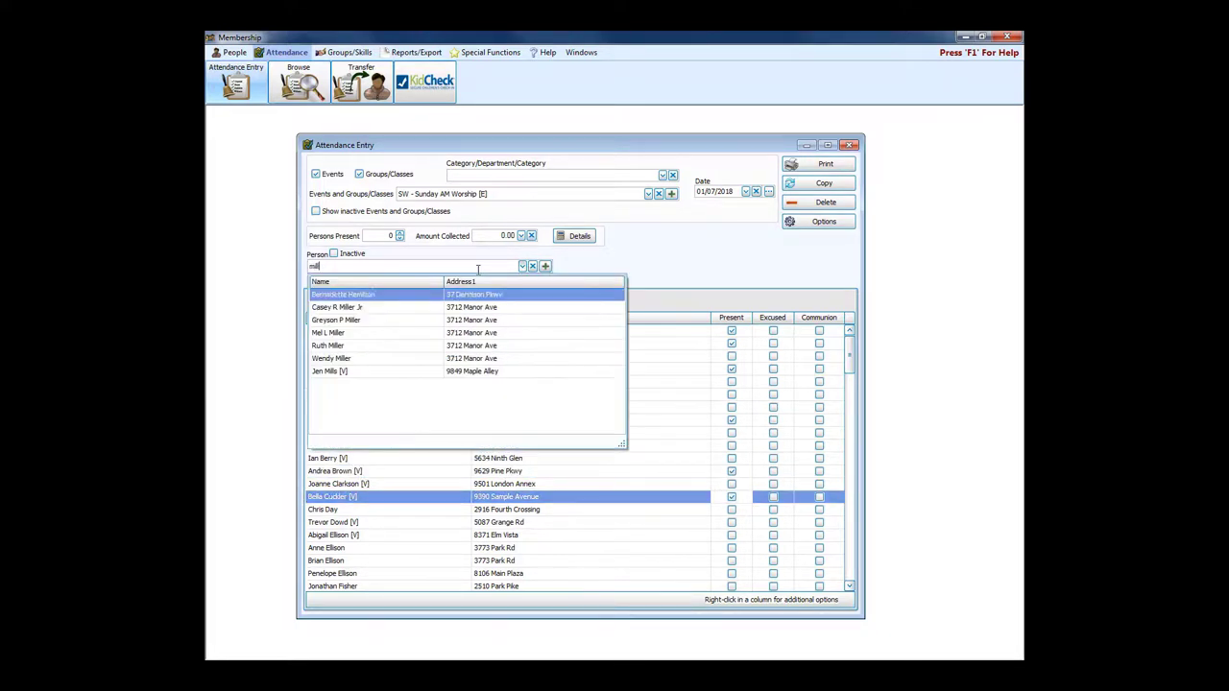
pyautogui.press('Return')
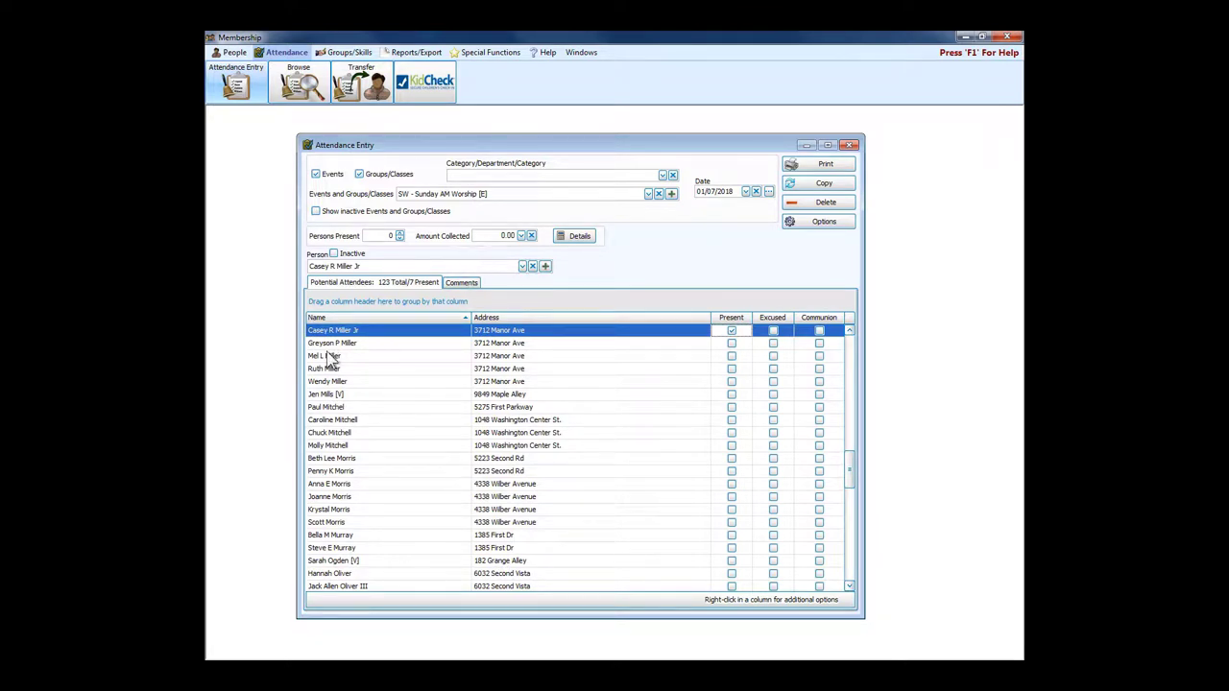
pyautogui.click(732, 331)
pyautogui.click(730, 331)
# - Close the Attendance Entry window to return to the Membership home screen
pyautogui.click(849, 147)
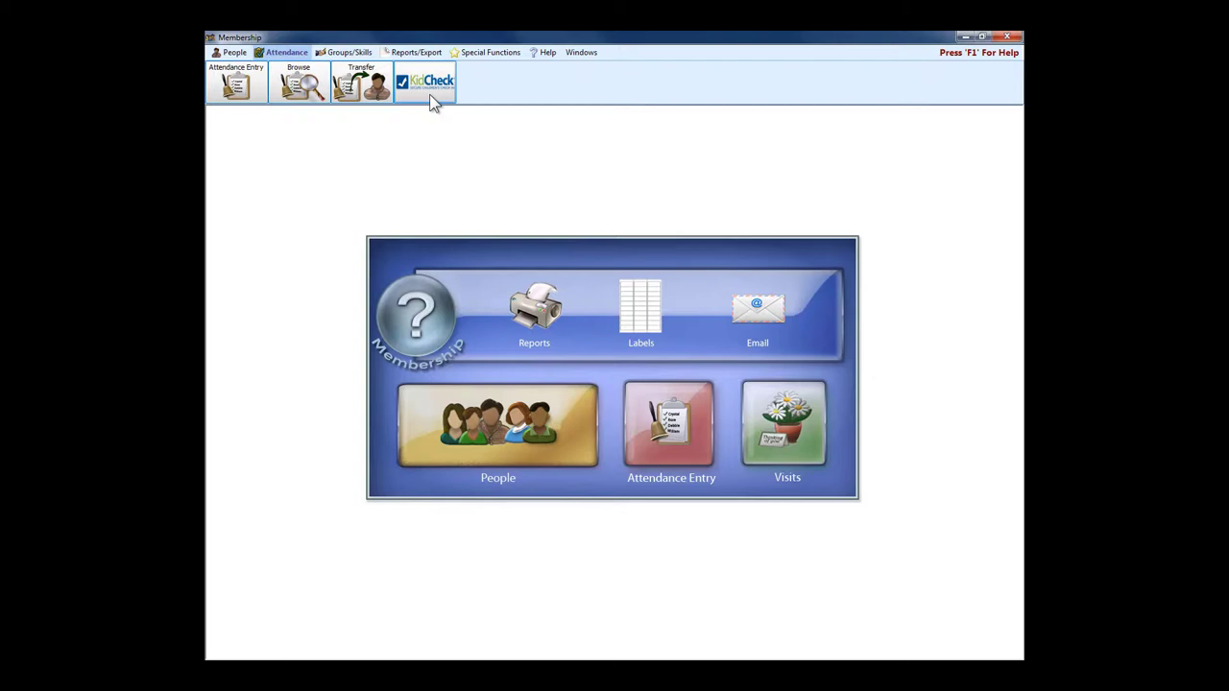
# - Show the Groups/Skills ribbon, then the Reports/Export ribbon with Birthday, Anniversary and Attendance reports
pyautogui.click(352, 56)
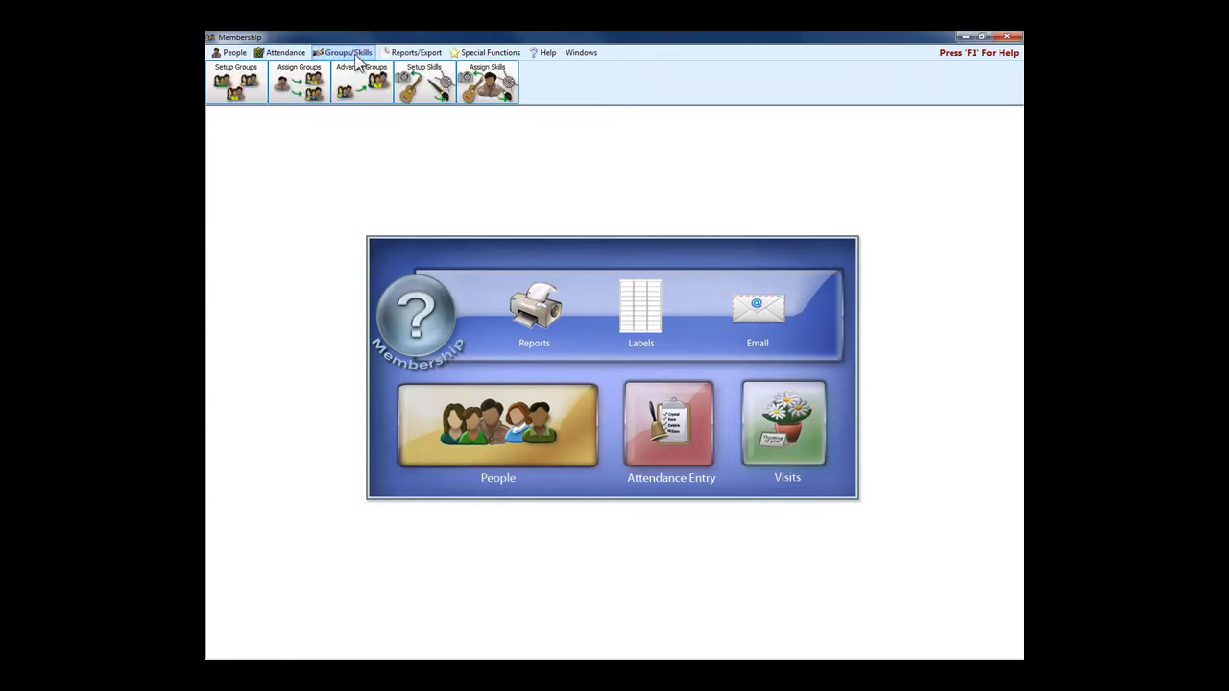
pyautogui.click(431, 55)
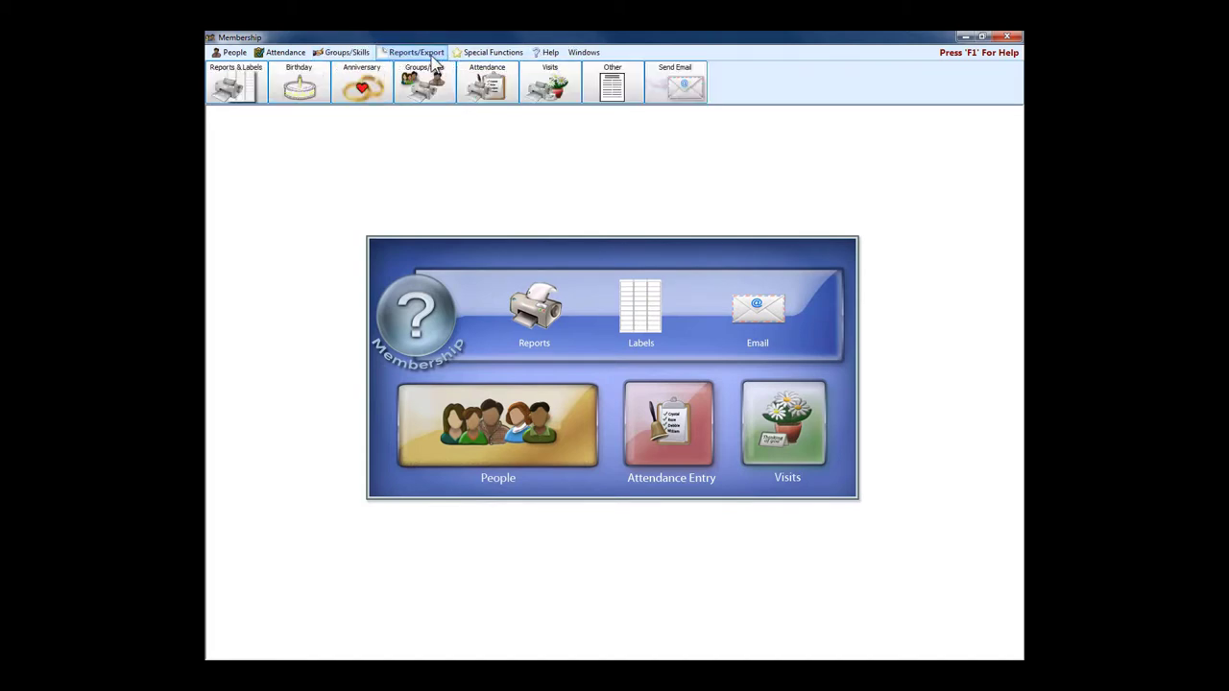